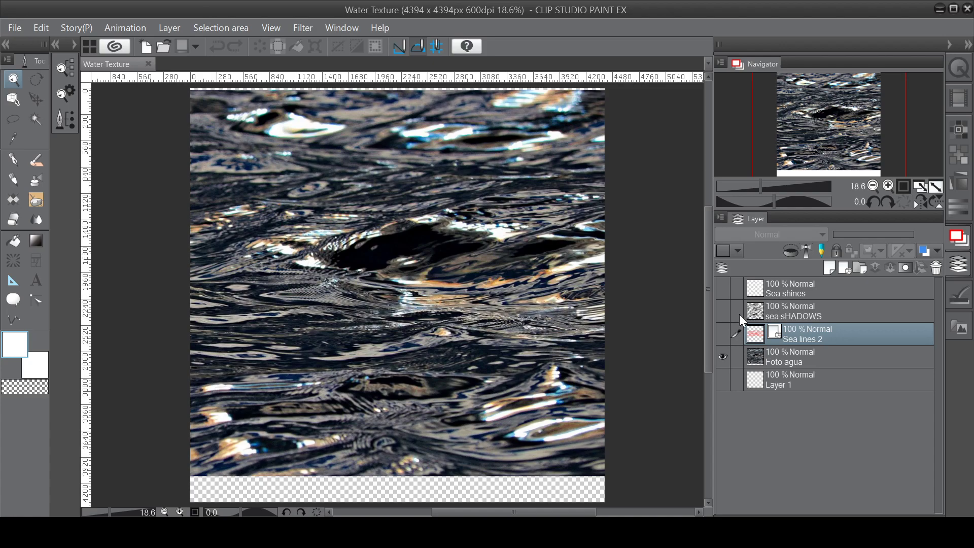
Turn on the canvas grid and make the Sea lines 2 layer visible.
click(957, 68)
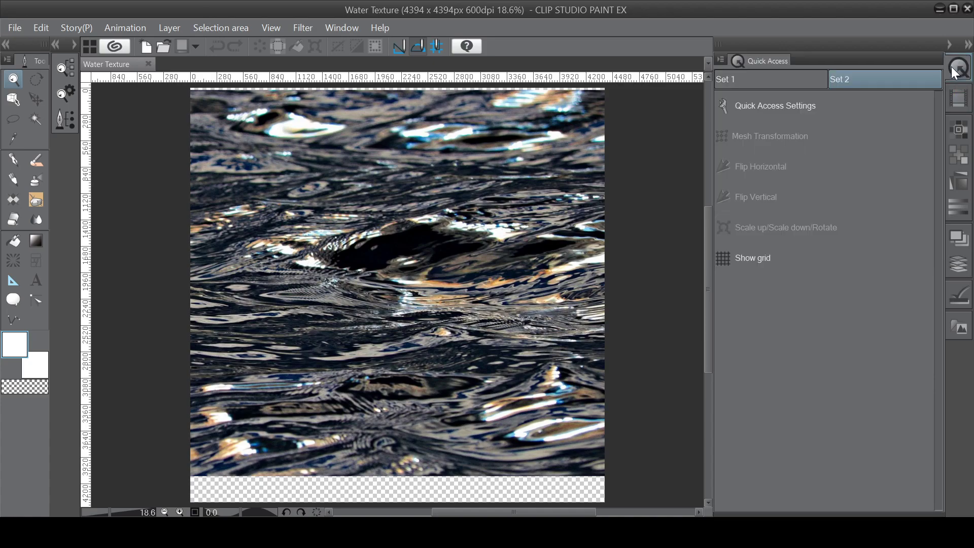
click(758, 257)
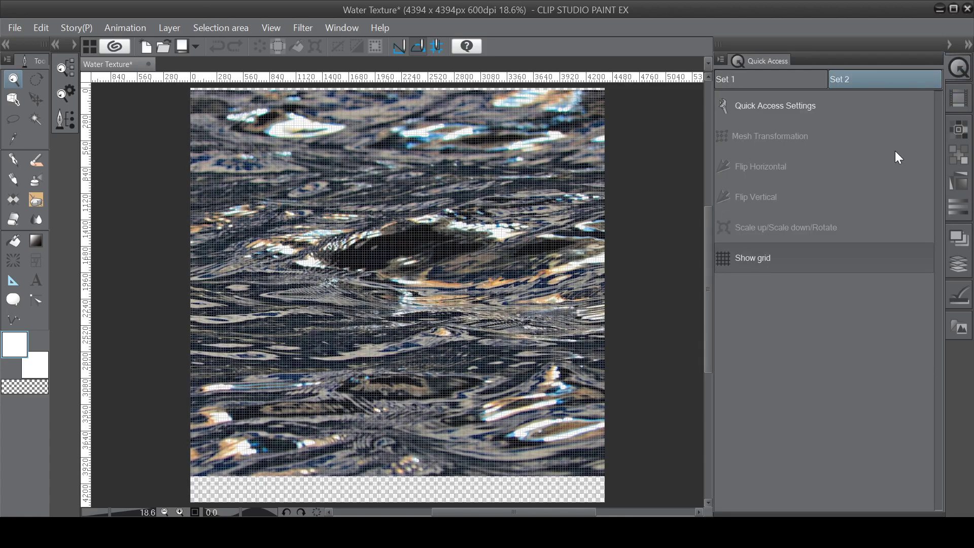
click(958, 267)
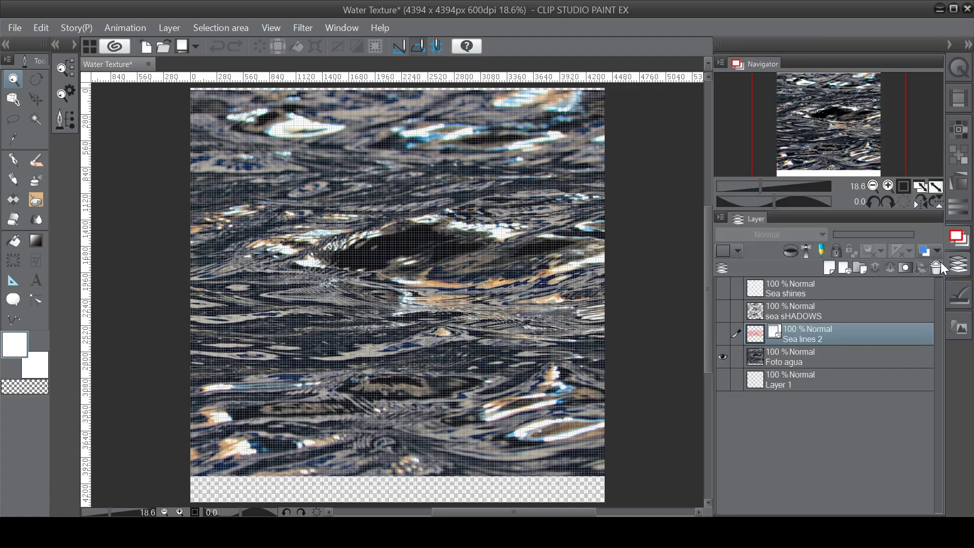
click(722, 335)
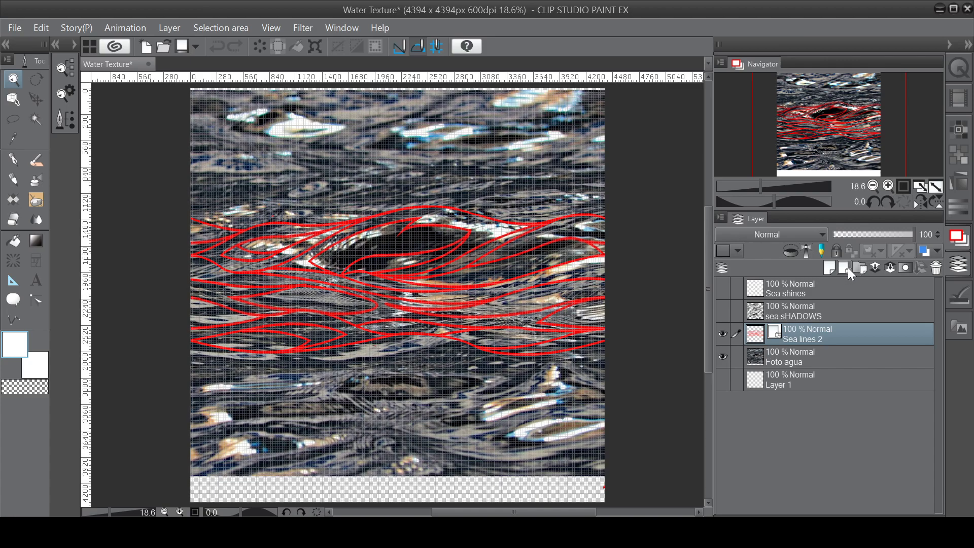
Inspect two of the red vector lines with the Object tool, deselecting each.
key(o)
click(474, 249)
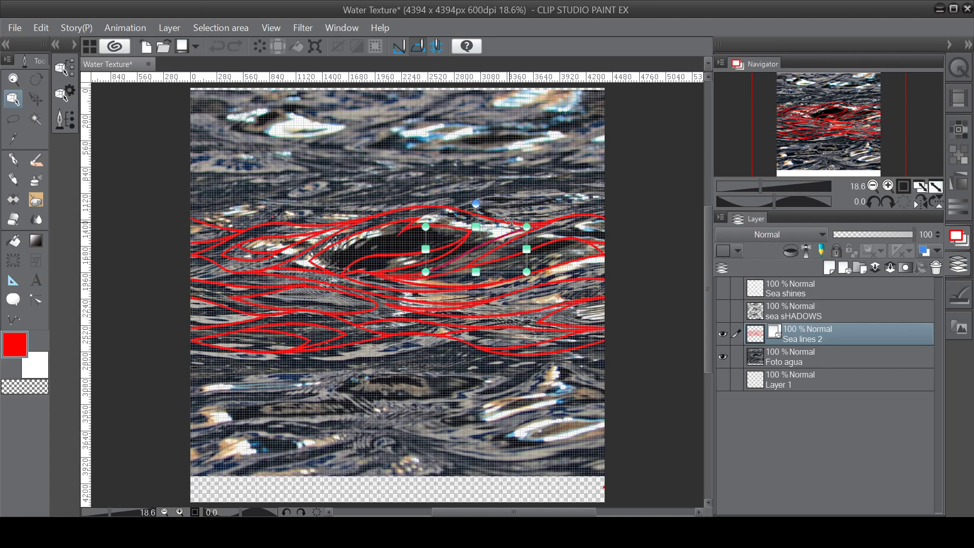
click(632, 230)
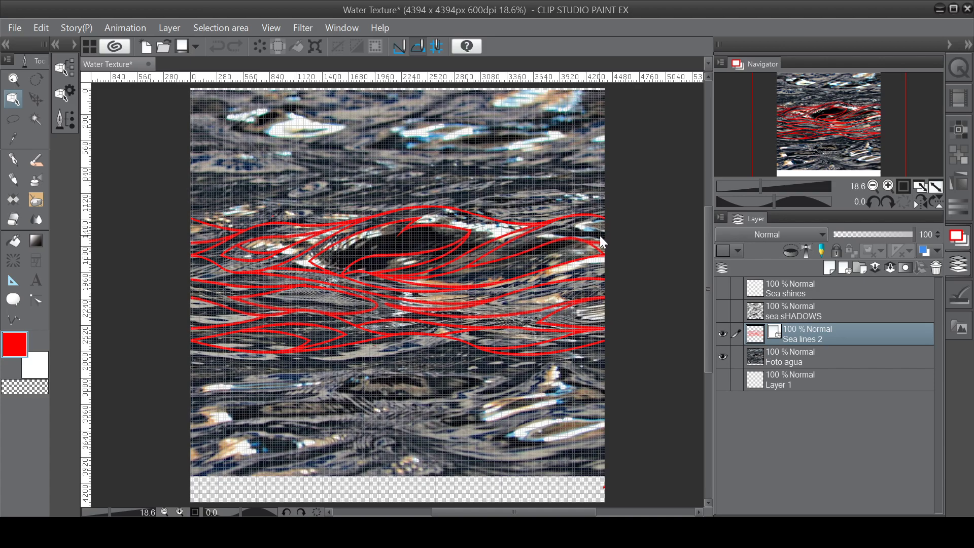
click(510, 239)
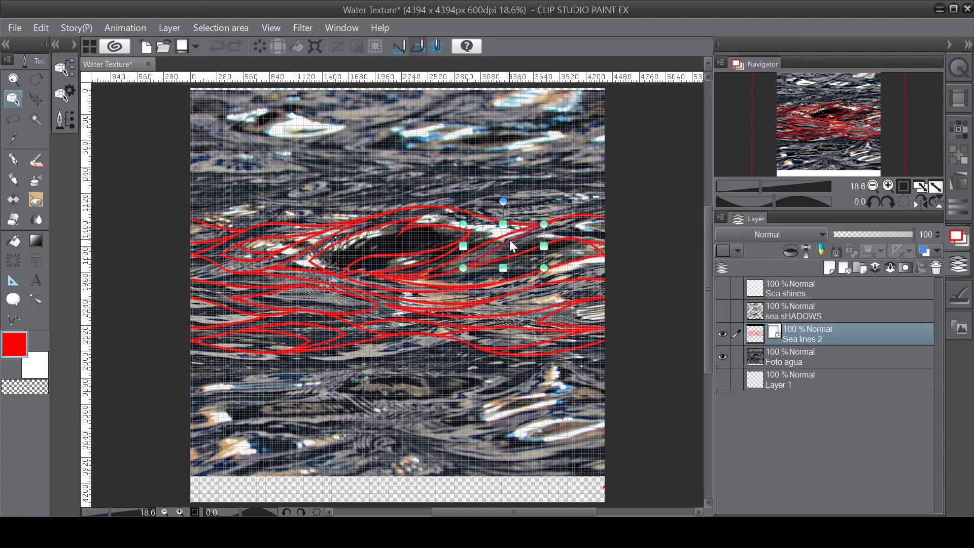
click(628, 179)
Switch to the Pen tool and expand, then collapse, its sub tool and brush size options.
key(p)
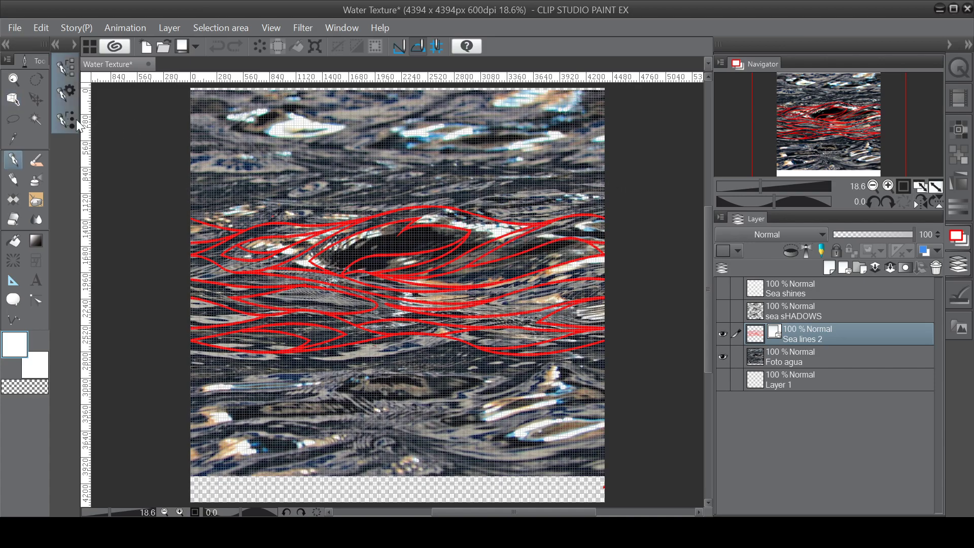
click(65, 69)
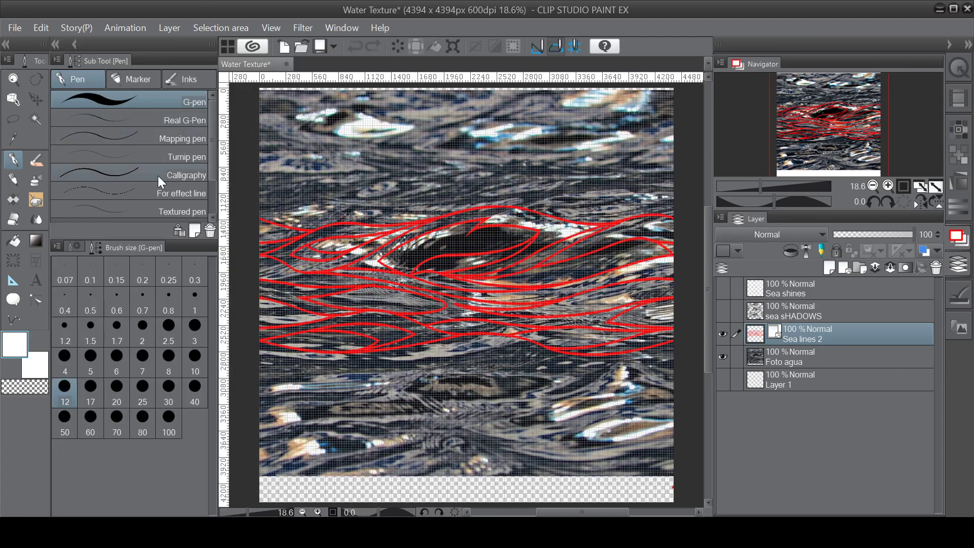
click(76, 44)
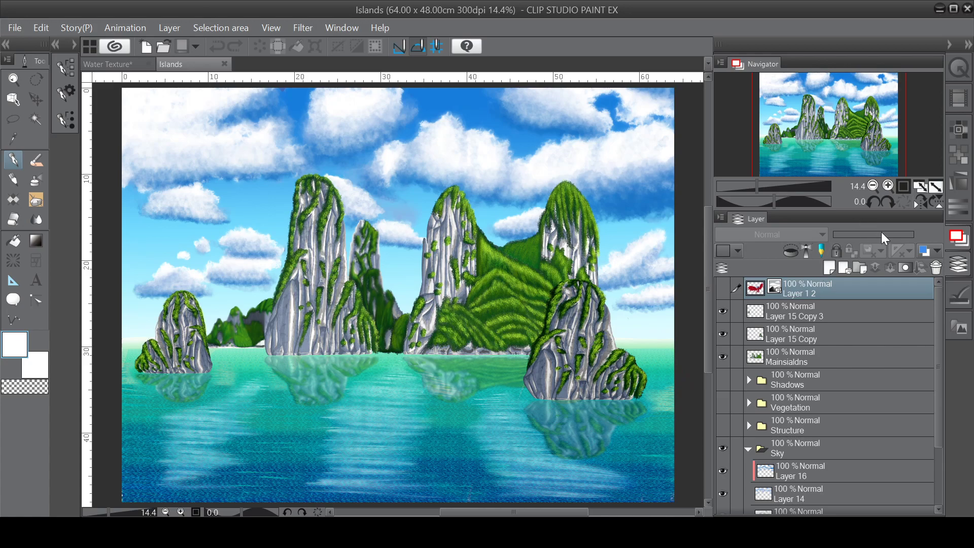
Scroll the Islands layer list, then switch to the Water Texture tab.
drag(941, 390, 936, 486)
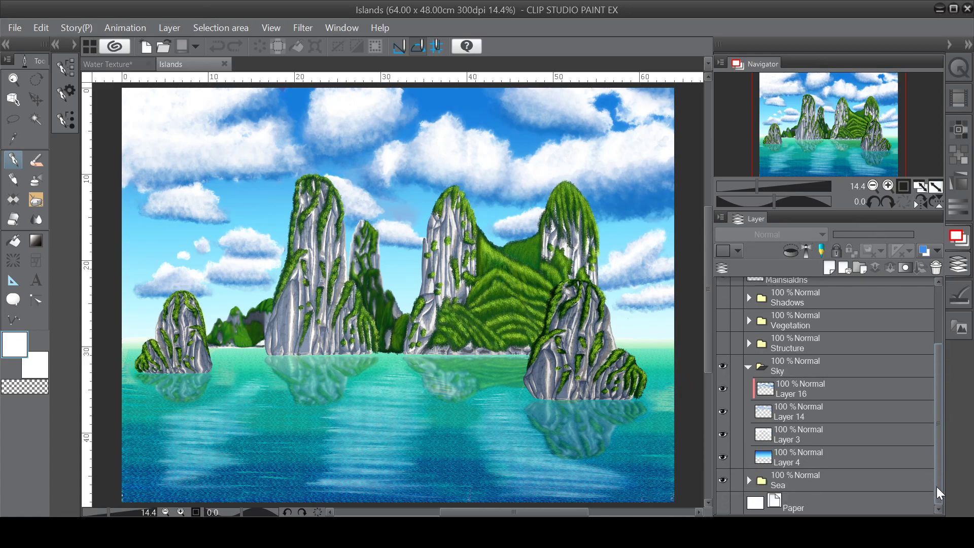
click(114, 62)
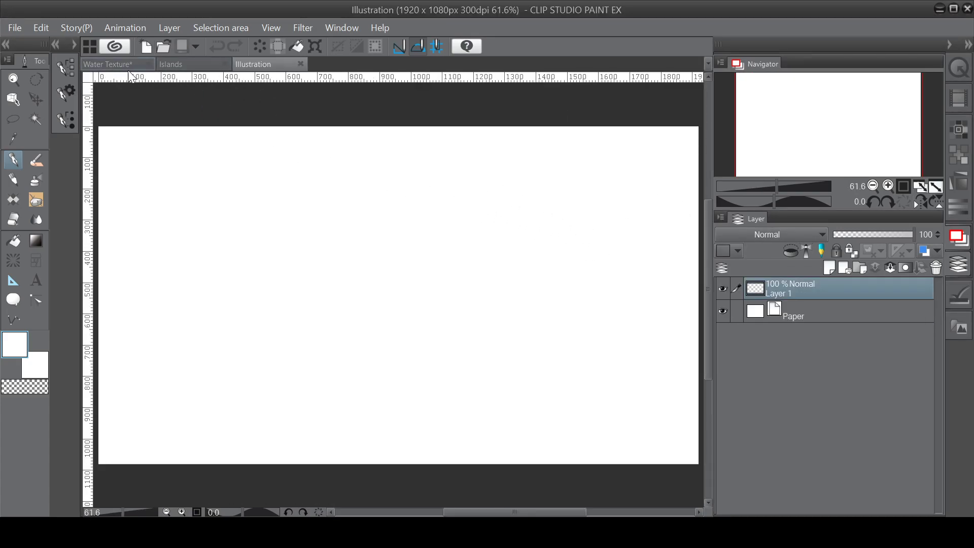
click(123, 64)
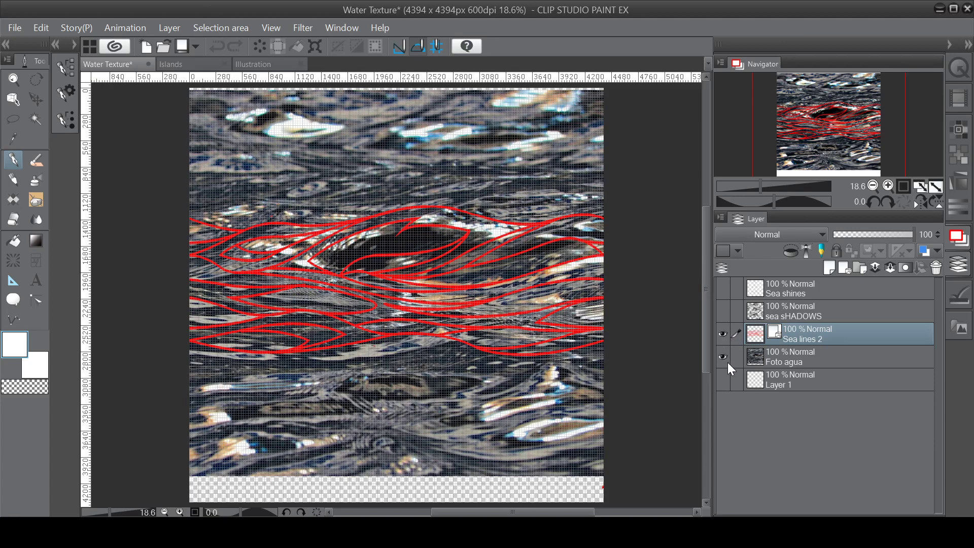
Hide the grid, delete the Sea lines 2 layer mask, and duplicate the layer twice.
click(959, 67)
click(750, 260)
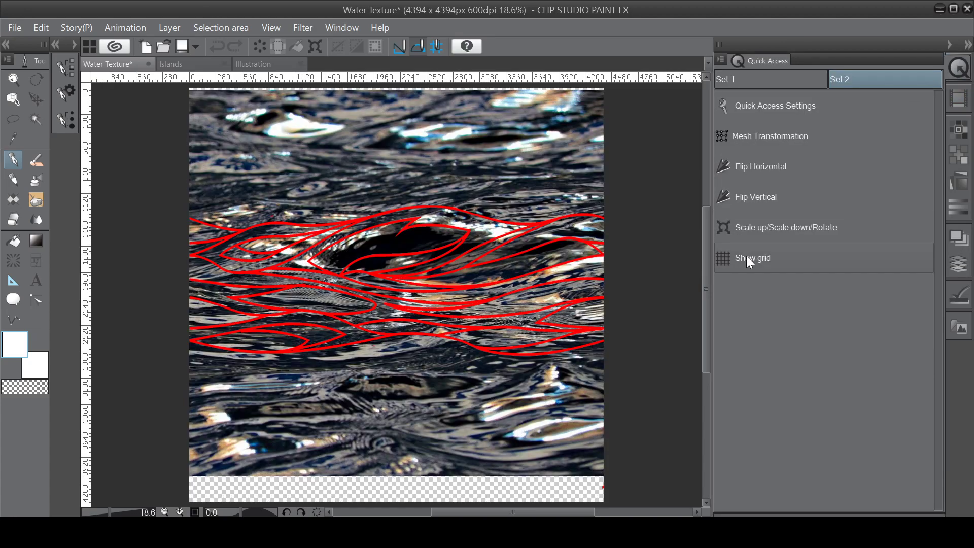
click(959, 238)
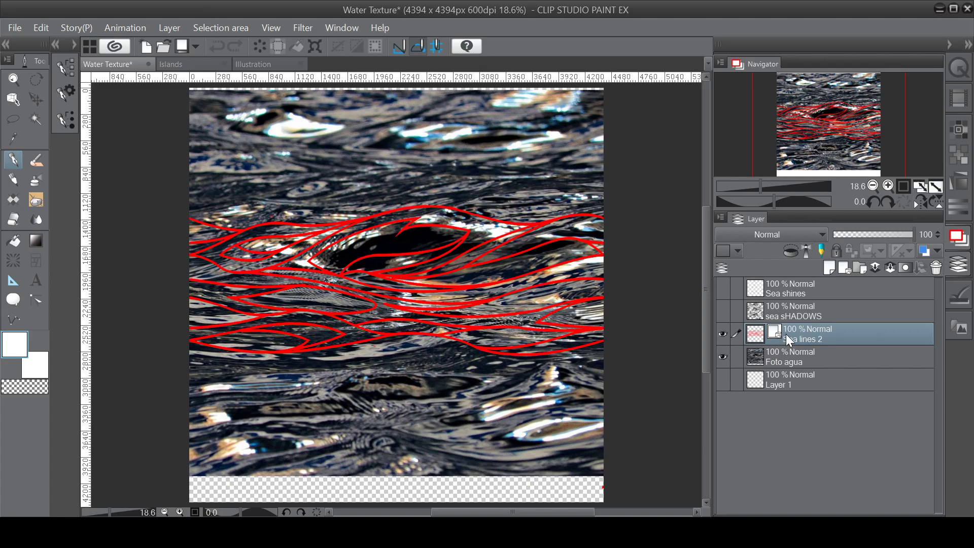
key(Delete)
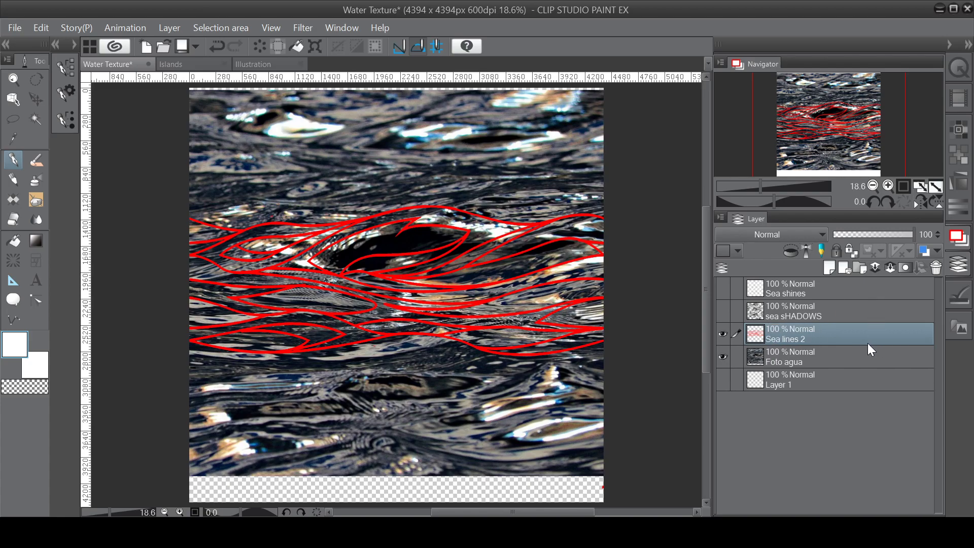
key(ctrl+j)
key(ctrl+j)
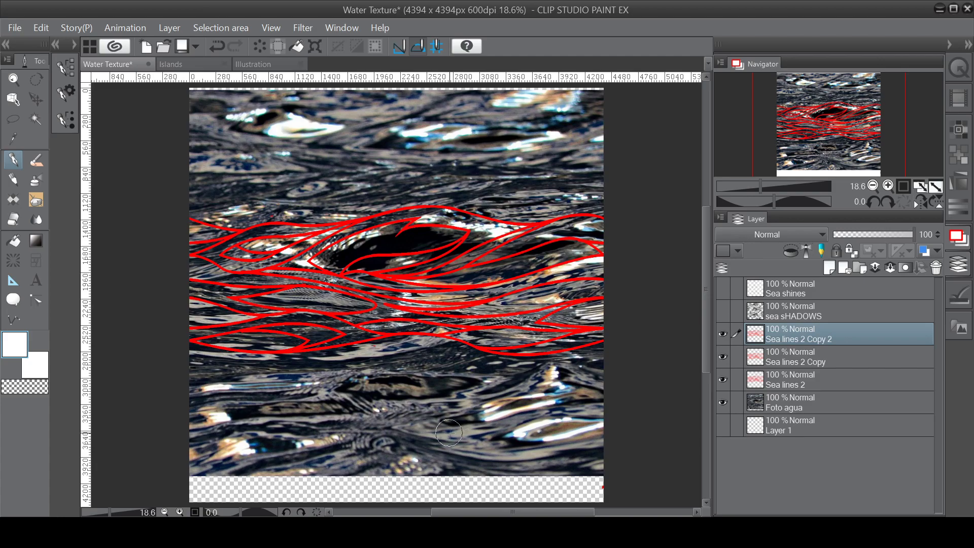
Nudge the Sea lines 2 Copy strokes upward five steps with the Move layer tool.
click(806, 366)
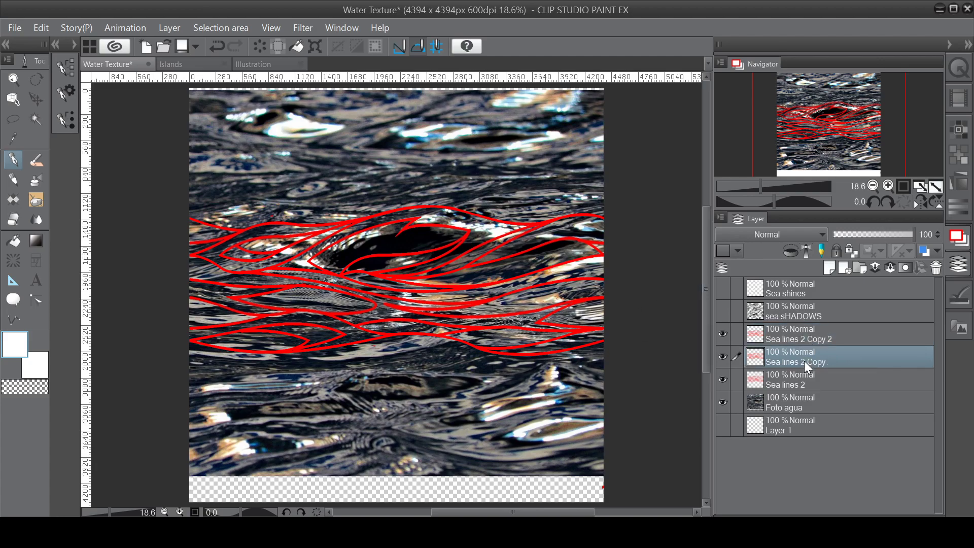
key(k)
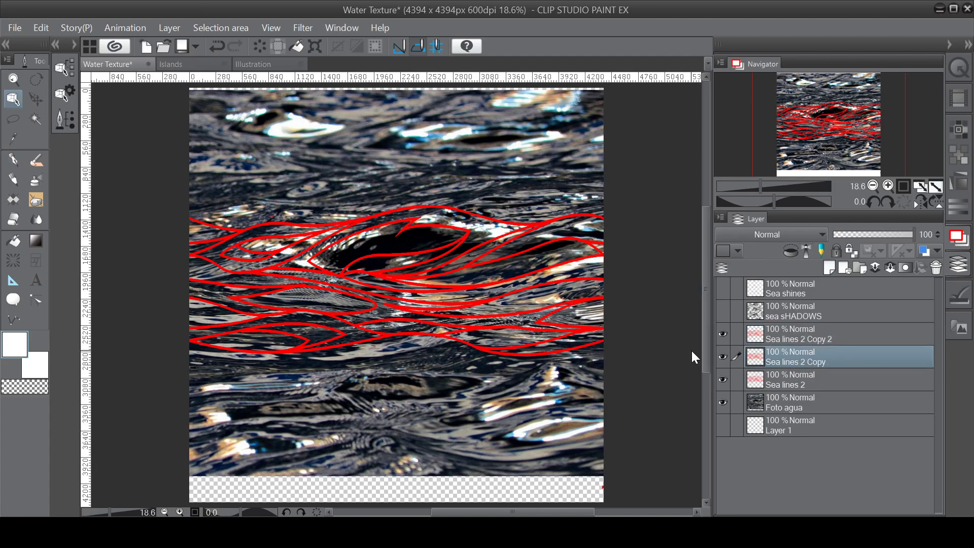
key(Up)
key(Up)
key(Up)
key(Up)
key(Up)
key(Up)
key(Up)
key(Up)
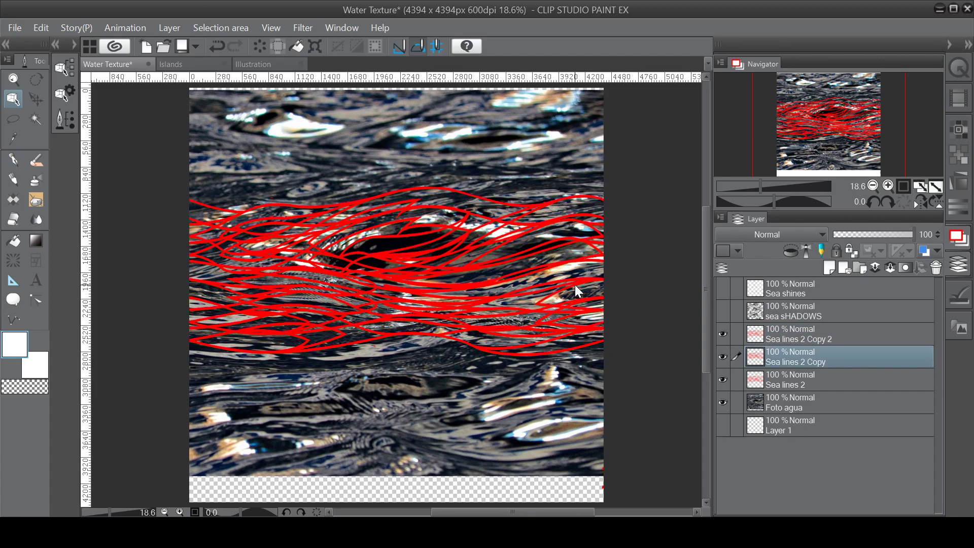
key(Up)
key(Up)
key(Up)
key(Up)
key(Up)
key(Up)
key(Up)
key(Up)
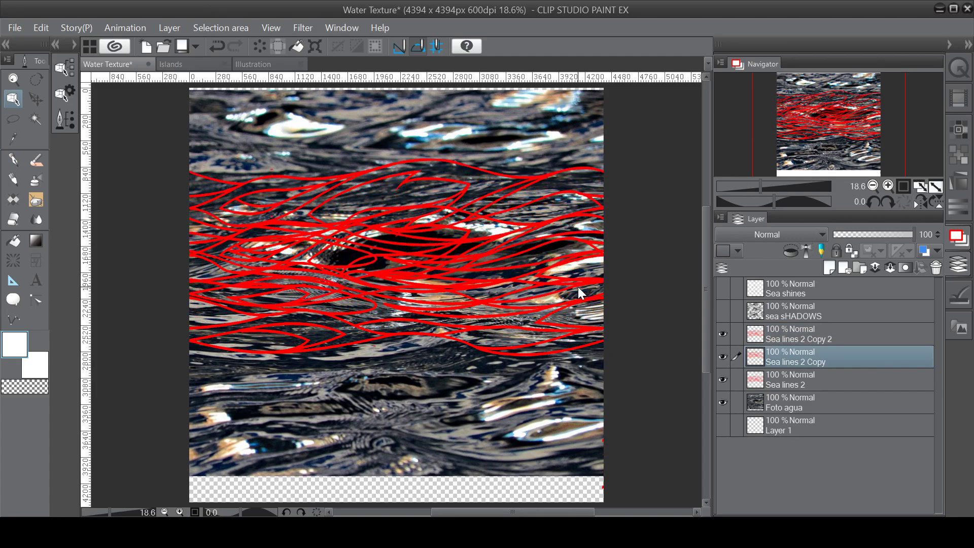
key(Up)
key(Up)
key(Up)
key(Up)
key(Up)
key(Up)
key(Up)
key(Up)
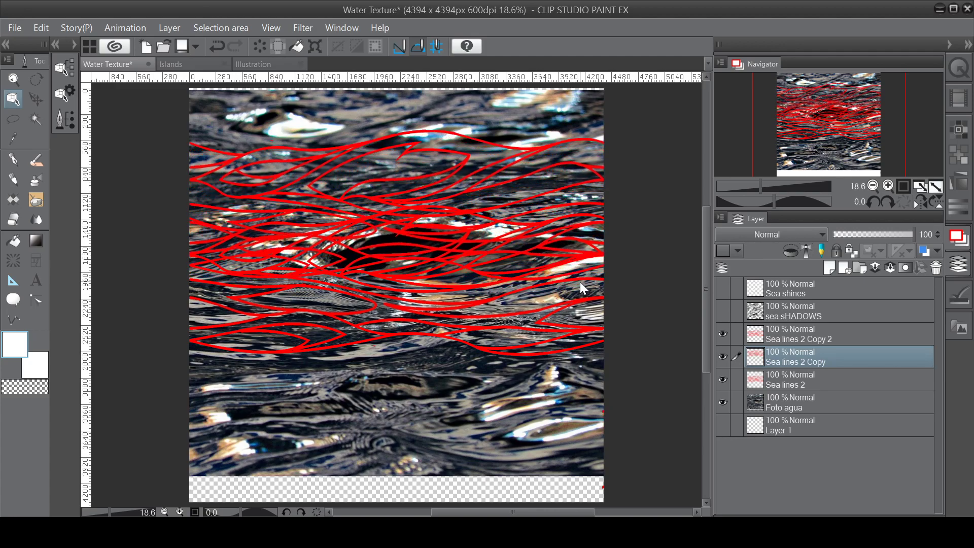
key(Up)
key(Up)
key(Up)
key(Up)
key(Up)
key(Up)
key(Up)
key(Up)
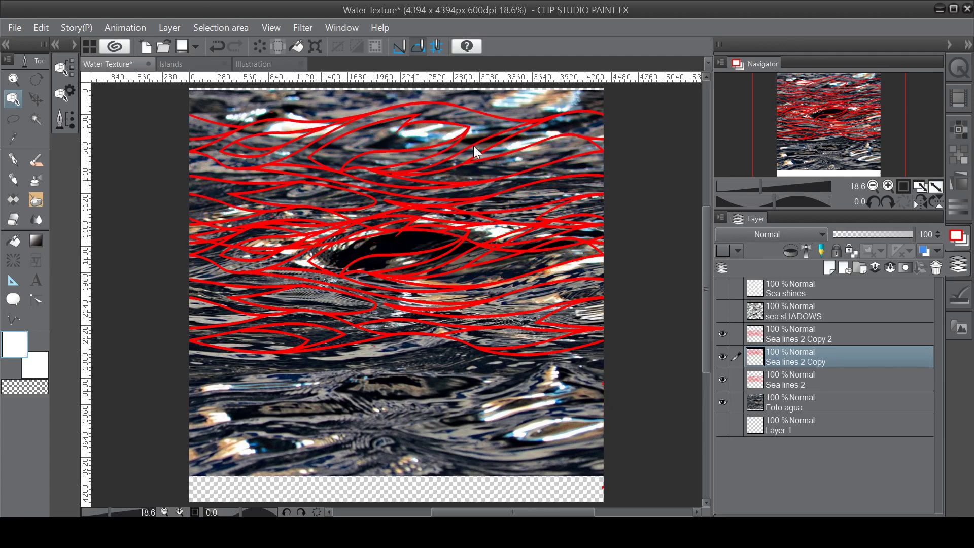
key(Up)
key(Up)
key(Up)
key(Up)
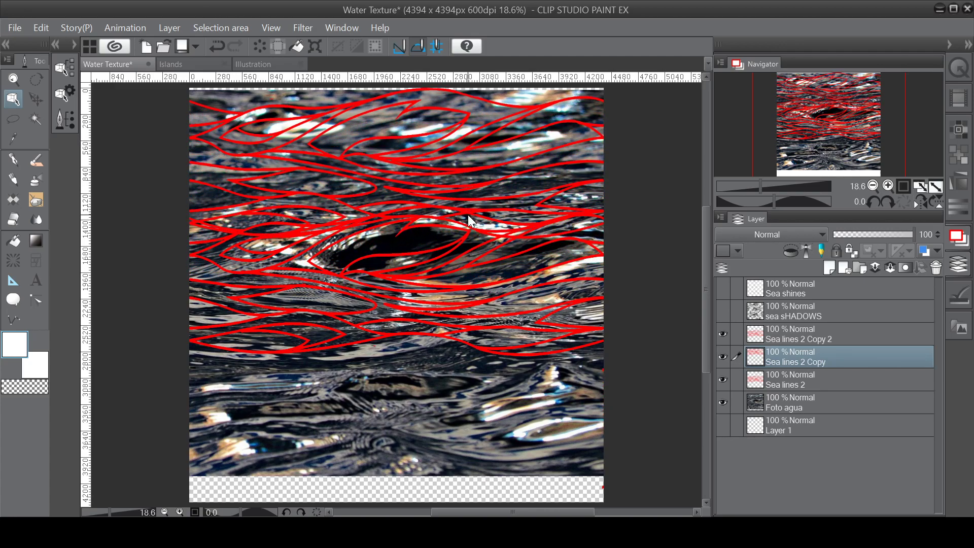
Squash the copied lines vertically by raising the bottom edge, and commit.
key(ctrl+t)
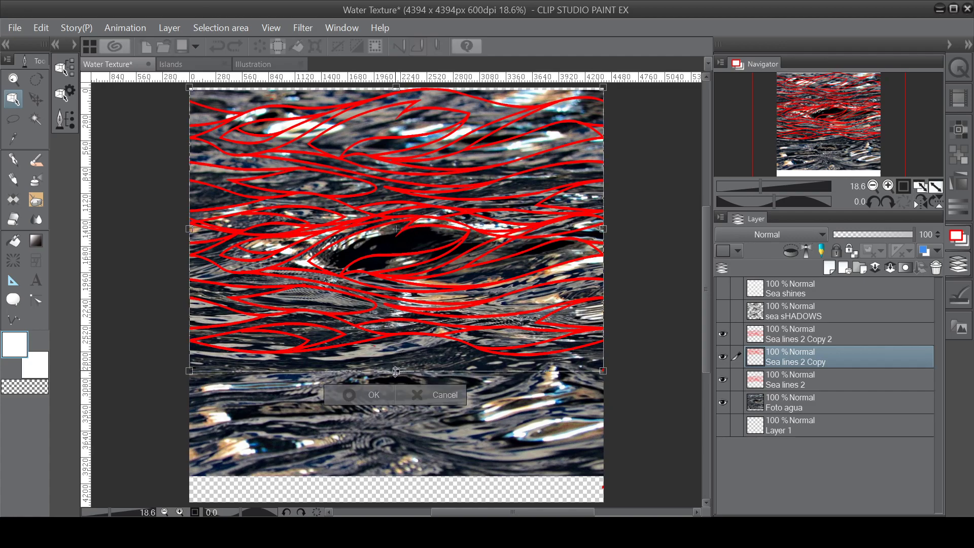
drag(396, 371, 397, 338)
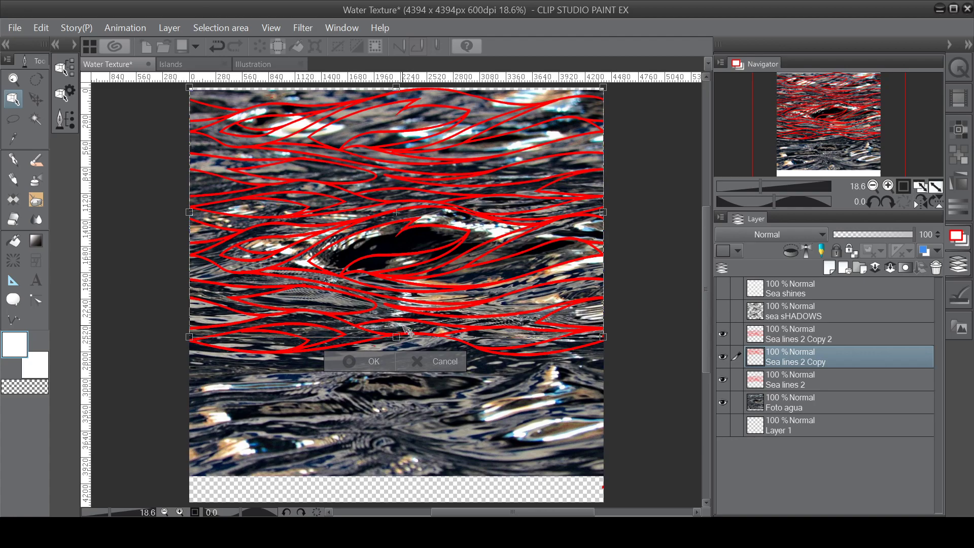
click(375, 363)
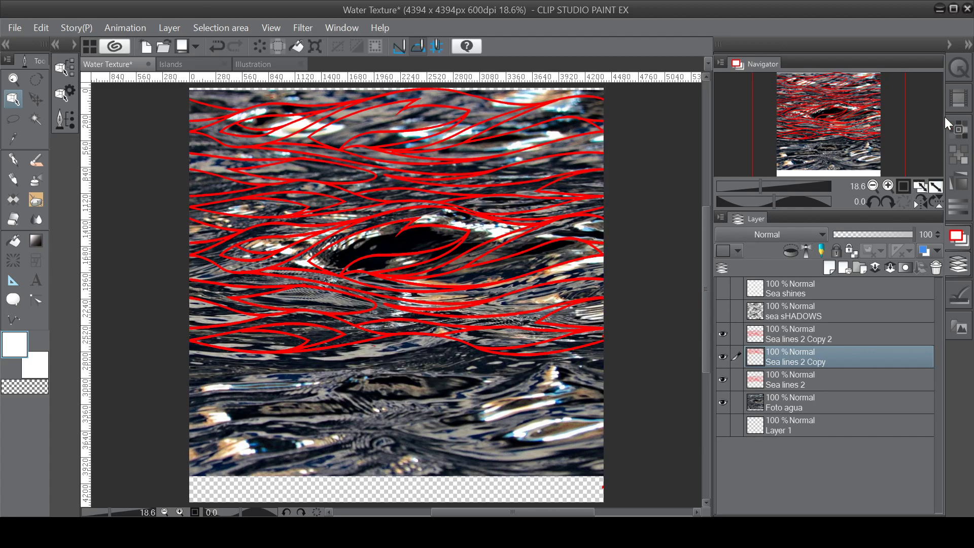
Flip the copied sea lines horizontally, stretch them slightly, and commit.
click(958, 69)
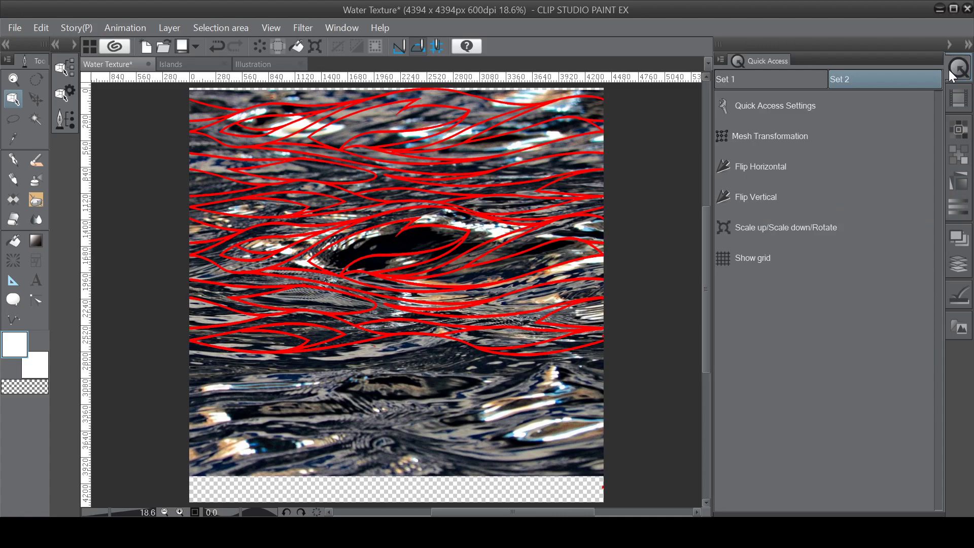
click(757, 166)
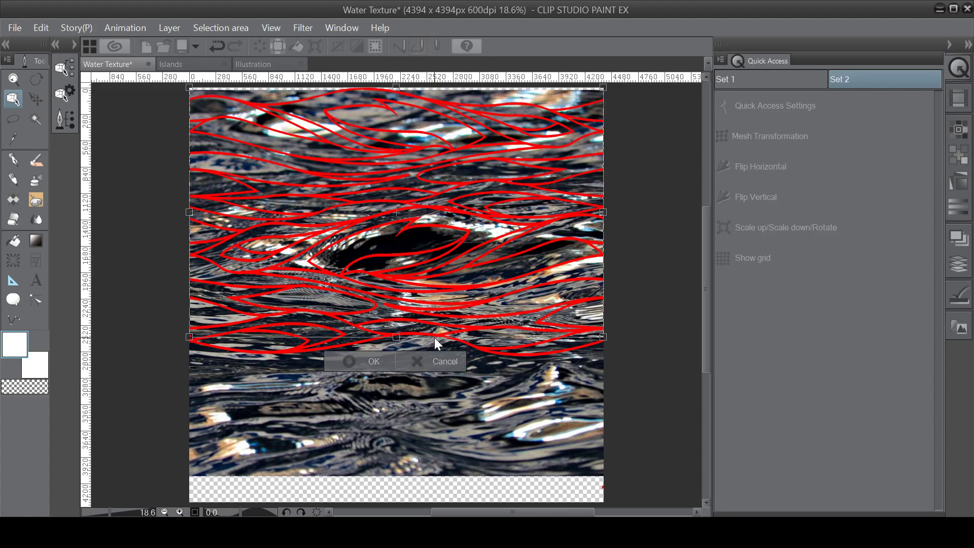
drag(396, 337, 400, 334)
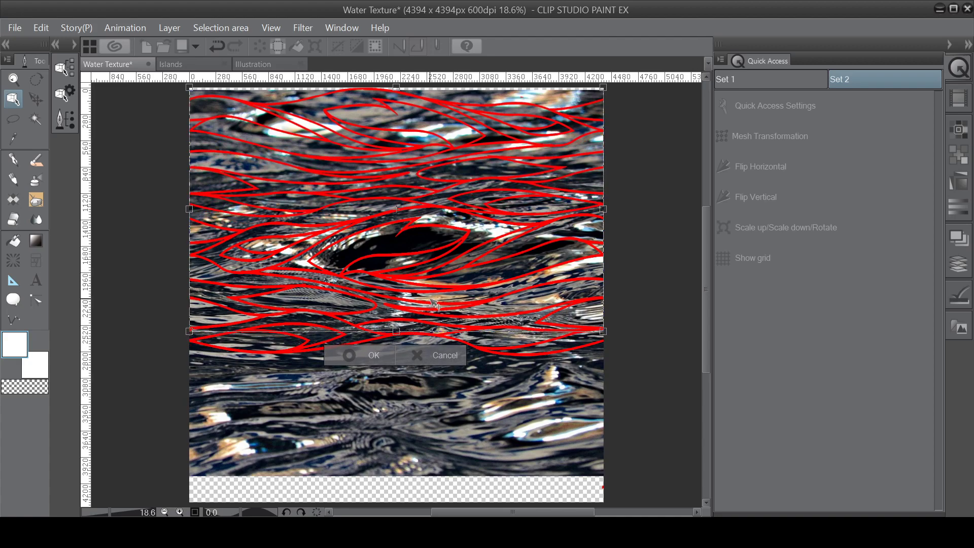
click(375, 355)
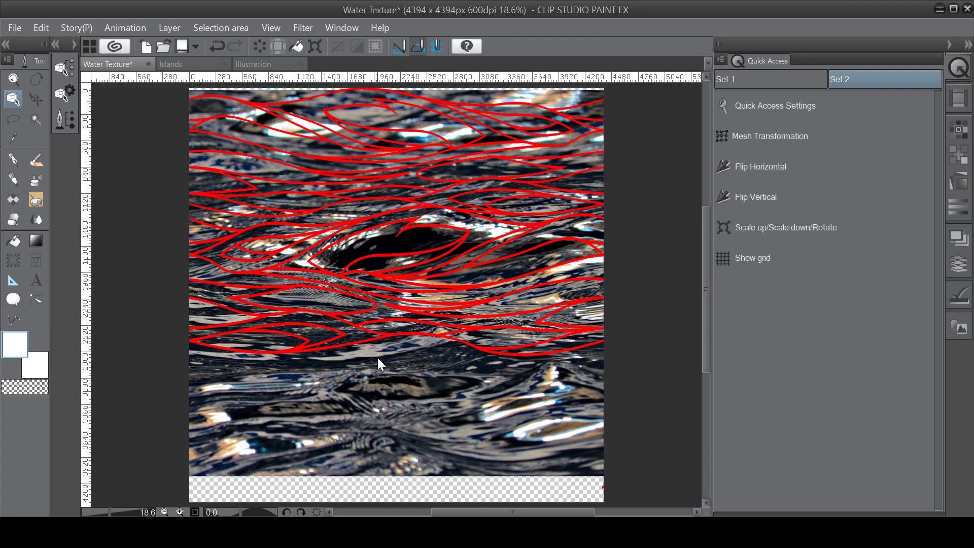
Move the Sea lines 2 Copy 2 strokes lower over the water.
click(957, 254)
click(800, 333)
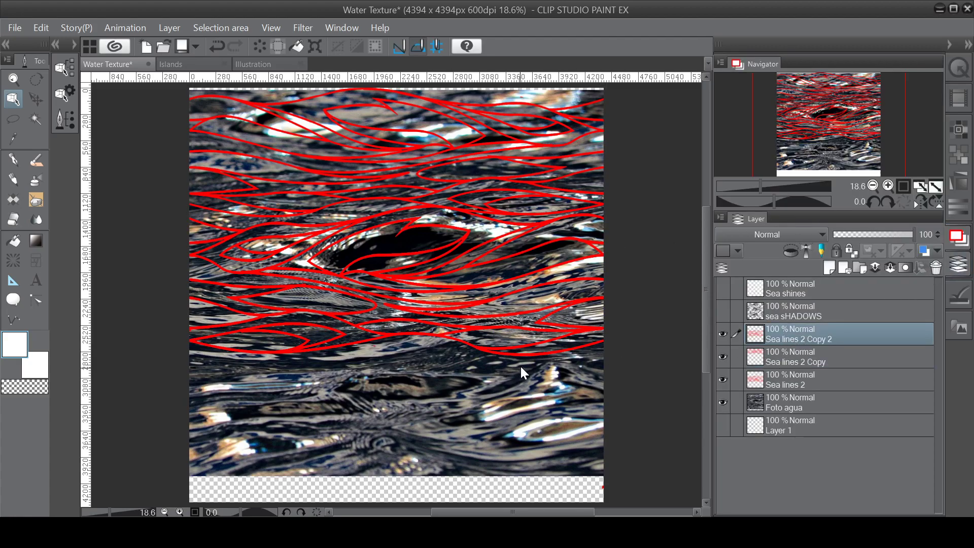
drag(521, 367, 527, 385)
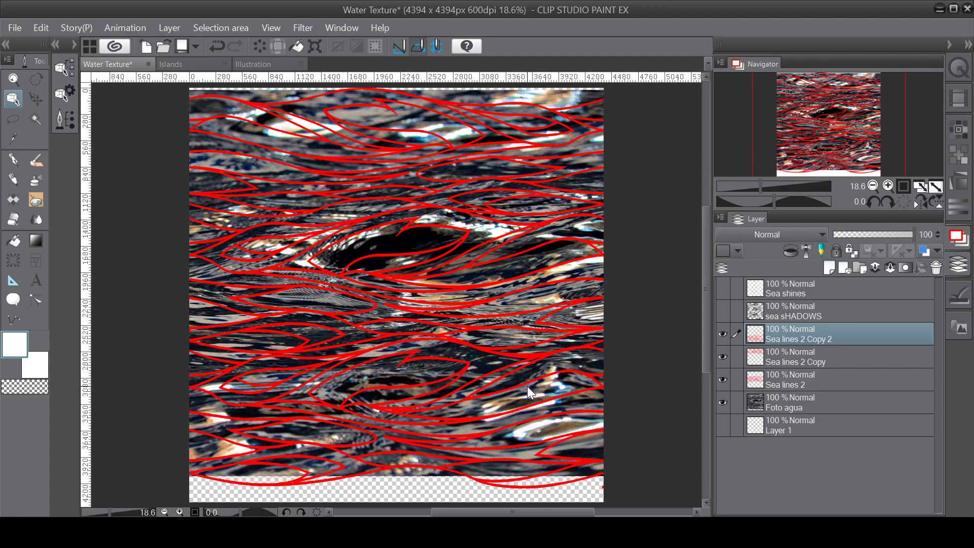
Flip Sea lines 2 Copy 2 vertically and stretch it down to the canvas bottom.
click(959, 67)
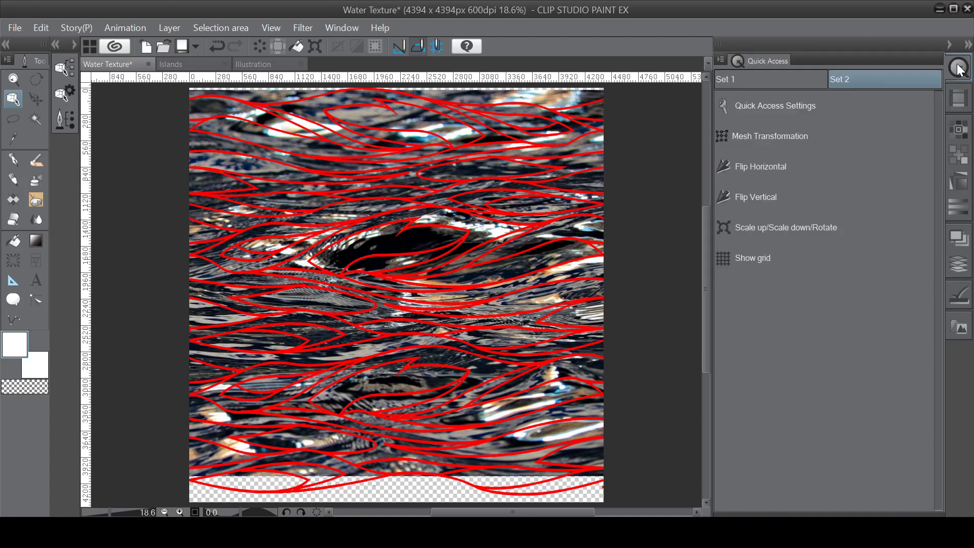
click(731, 198)
drag(709, 308, 706, 349)
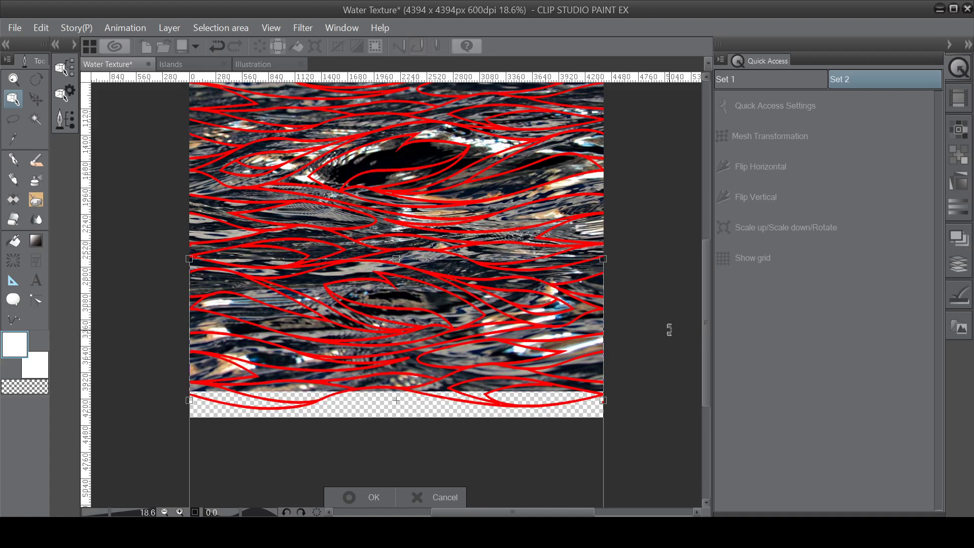
drag(708, 300, 707, 350)
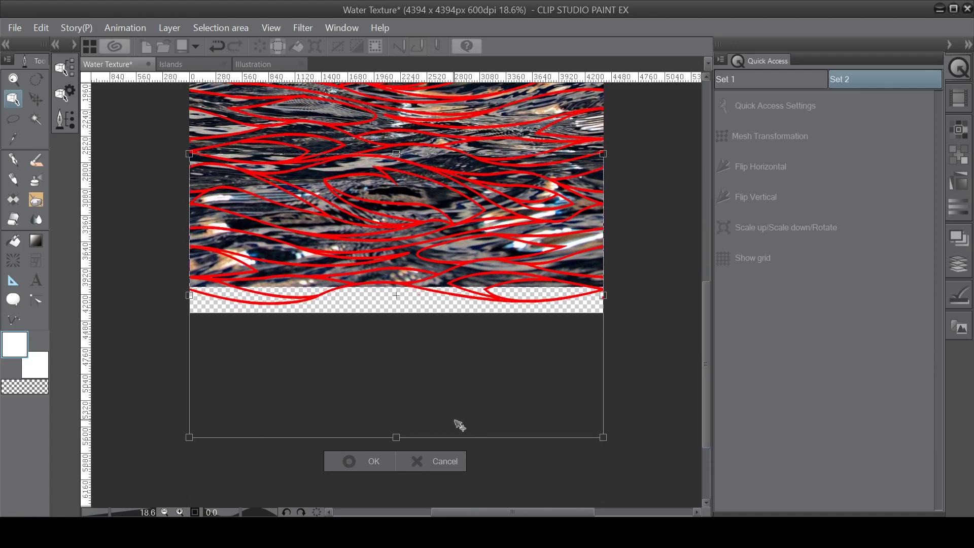
drag(396, 437, 398, 453)
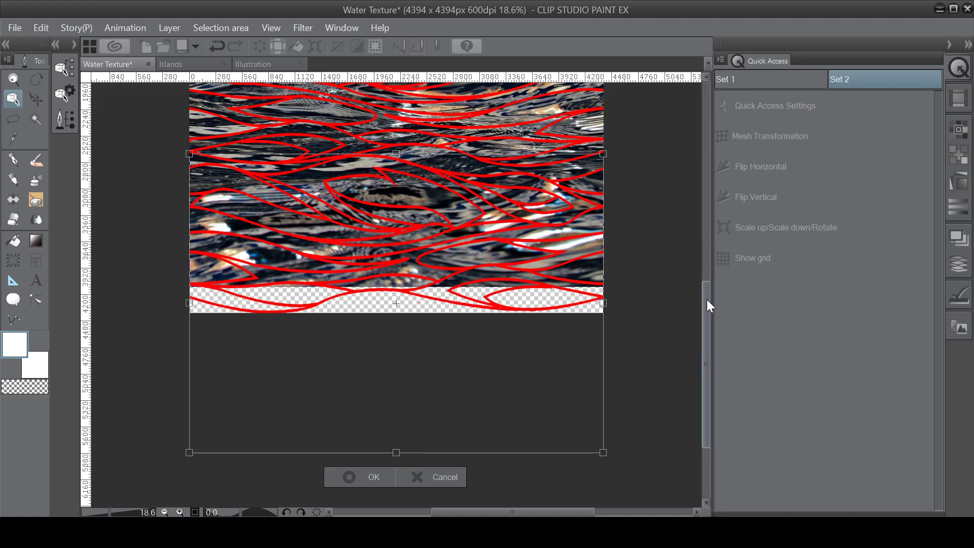
drag(709, 306, 712, 234)
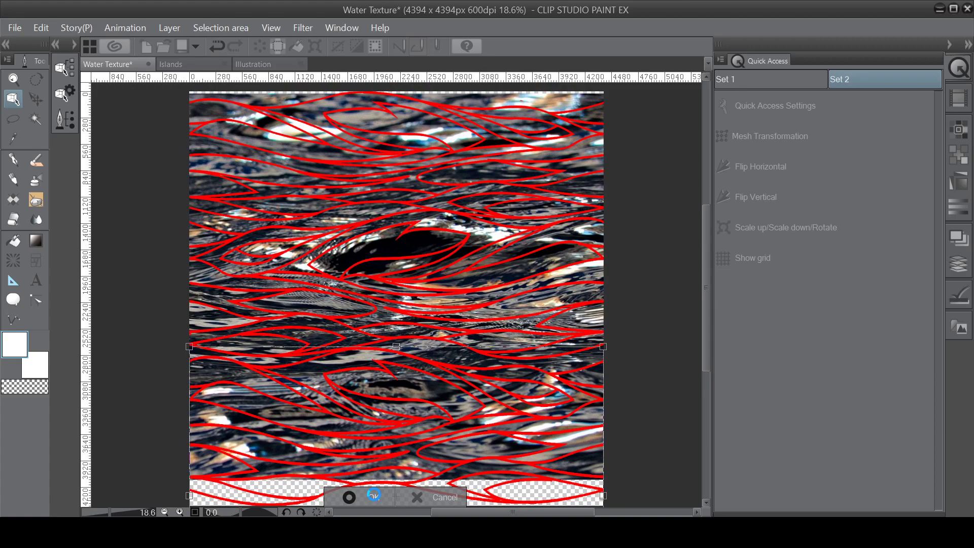
scroll(374, 495, down, 1)
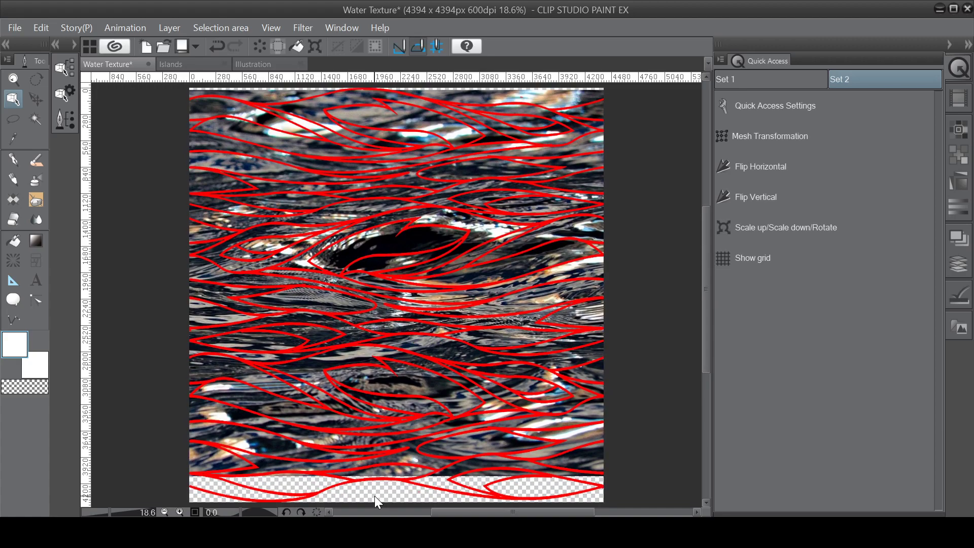
click(958, 238)
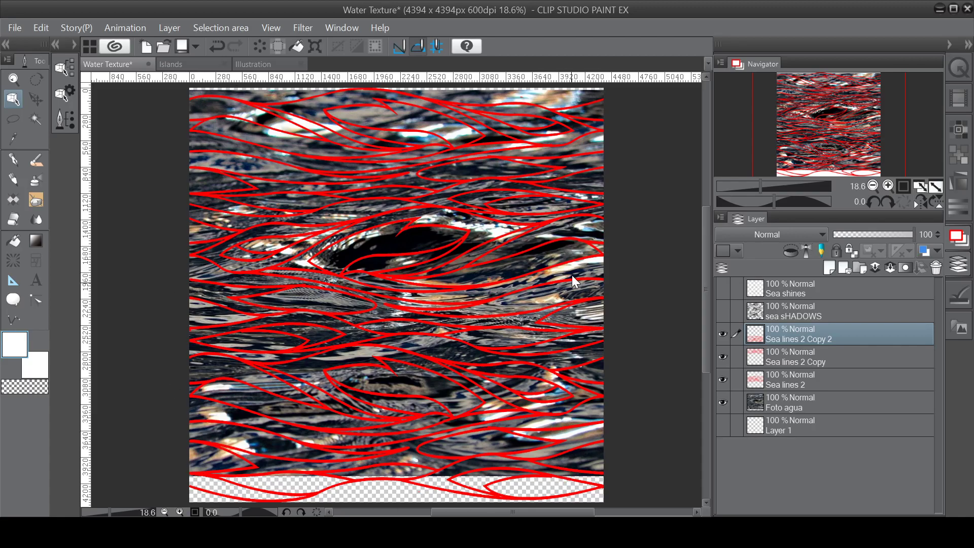
Show sea sHADOWS and Sea shines, and lower Foto agua opacity to 63.
click(723, 311)
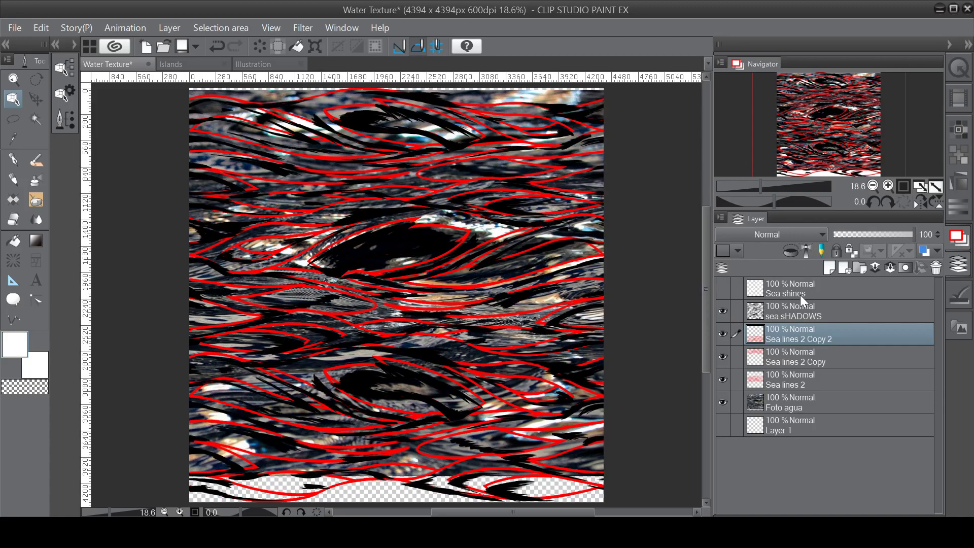
click(789, 404)
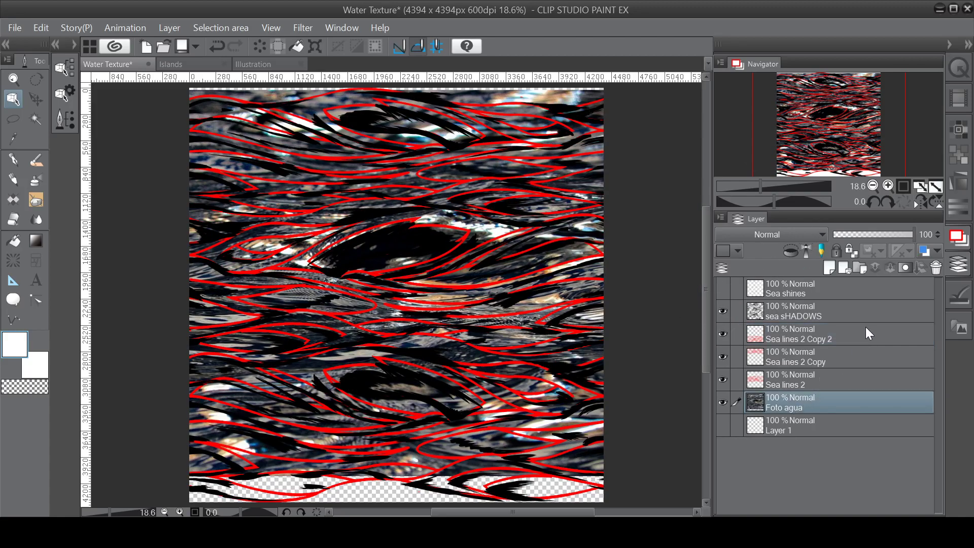
mouse_move(884, 233)
mouse_down()
mouse_move(875, 232)
mouse_move(884, 236)
mouse_up()
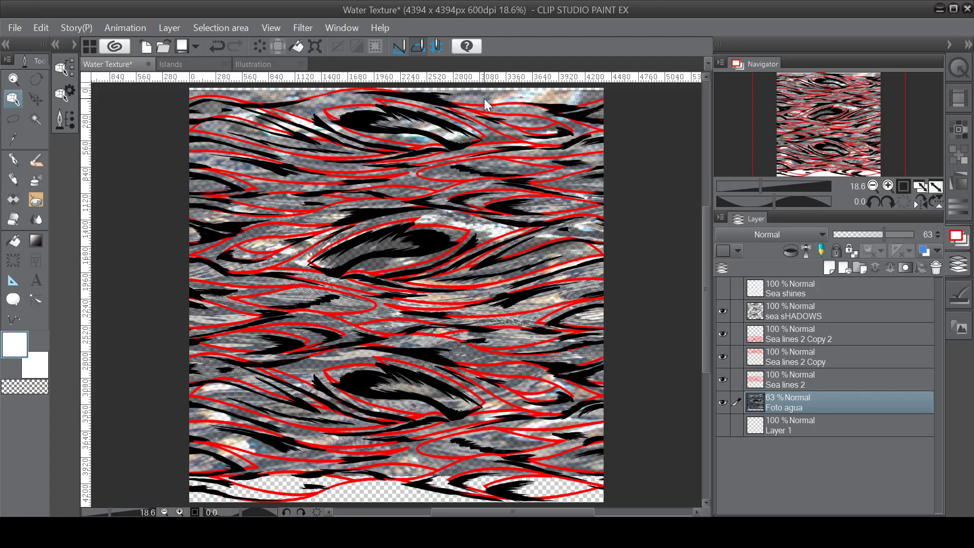
click(723, 287)
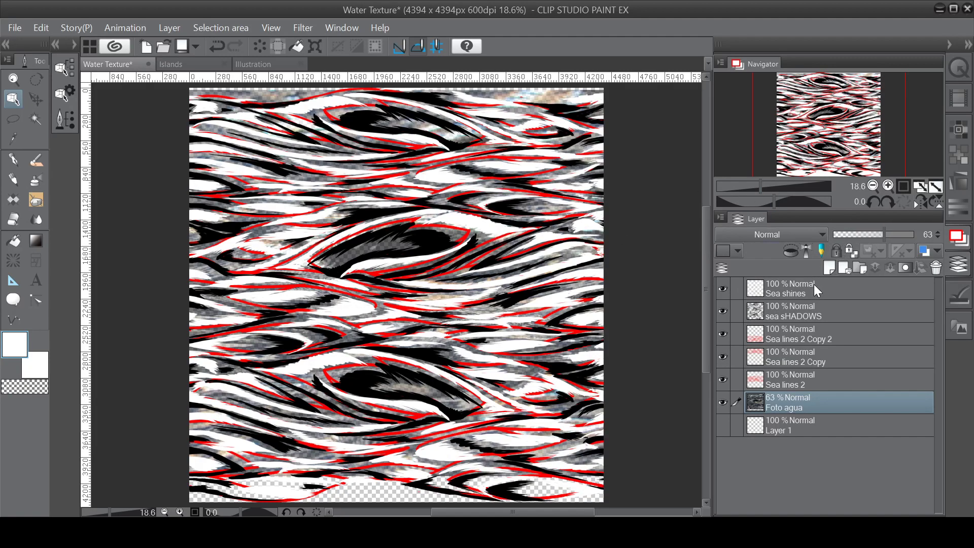
click(827, 293)
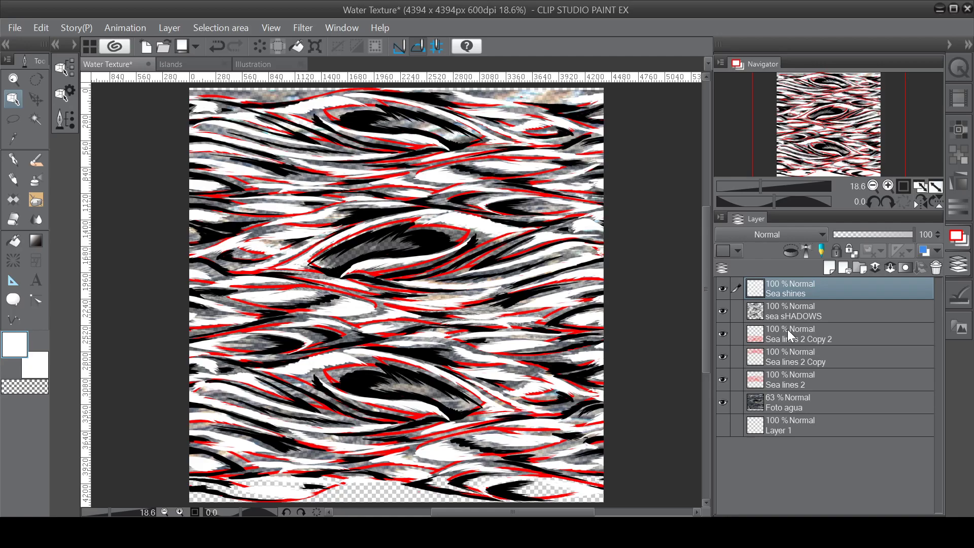
Hide Sea lines 2, Copy and Copy 2, then add sea sHADOWS to the selection.
drag(723, 335, 725, 382)
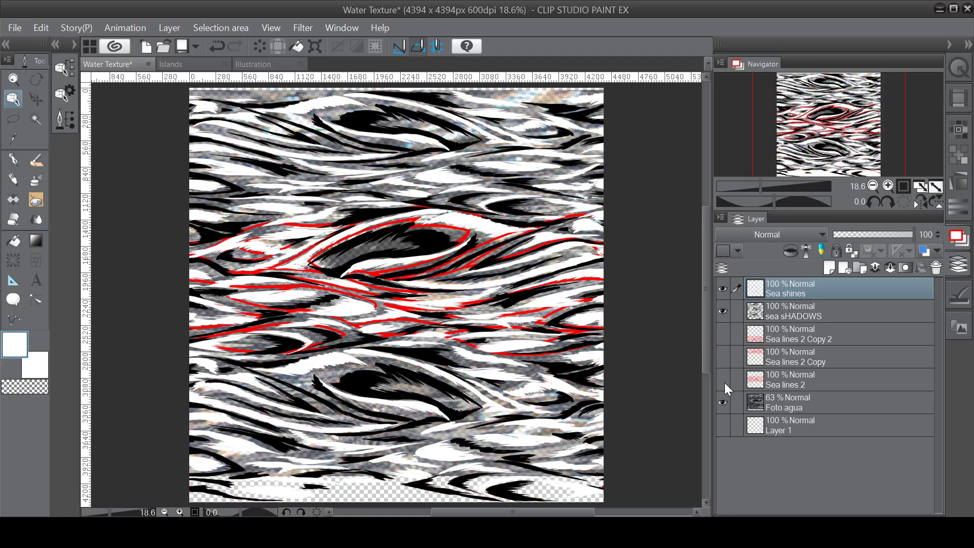
ctrl+click(816, 310)
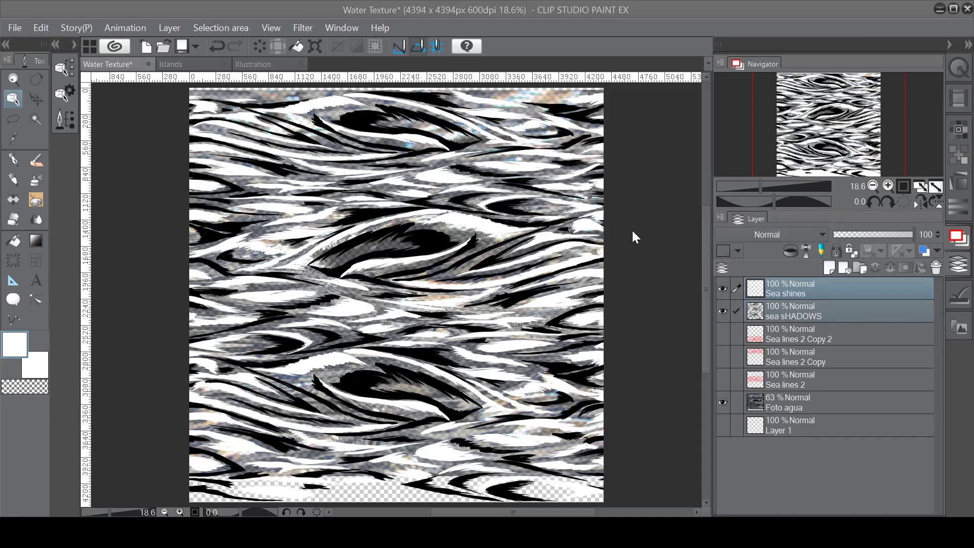
Select Sea shines alone, then select sea sHADOWS for registering as image materials.
click(800, 293)
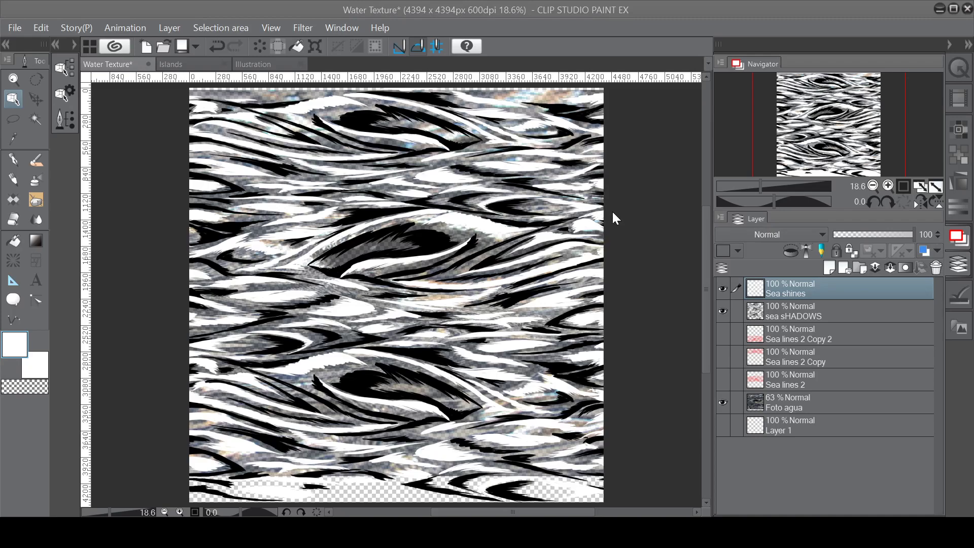
click(795, 311)
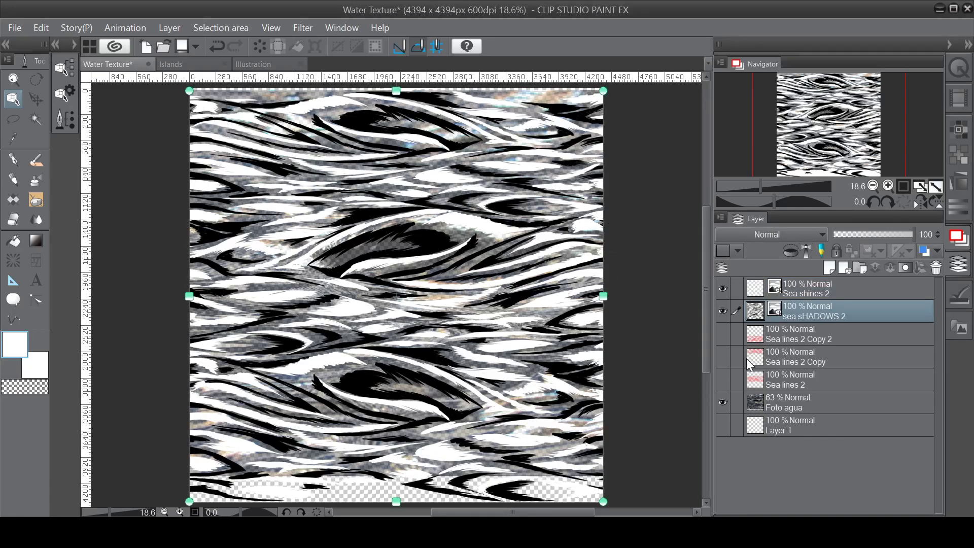
Open the material library with Sea shines 2 selected and show all materials.
click(959, 327)
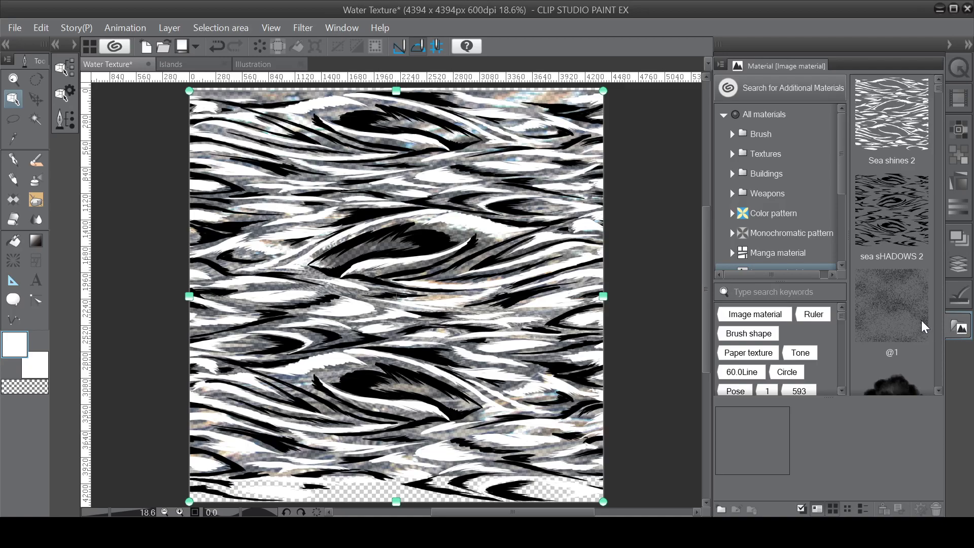
click(713, 251)
click(662, 130)
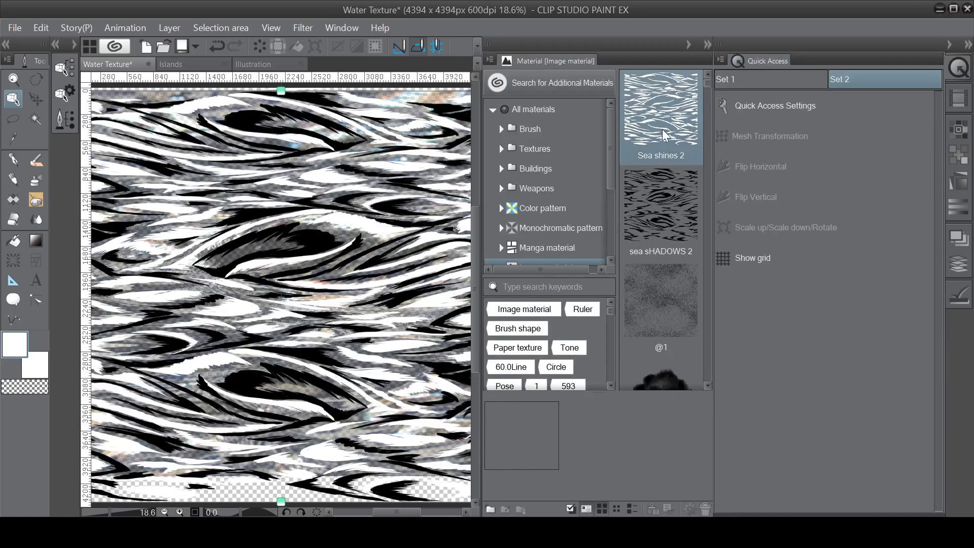
click(959, 266)
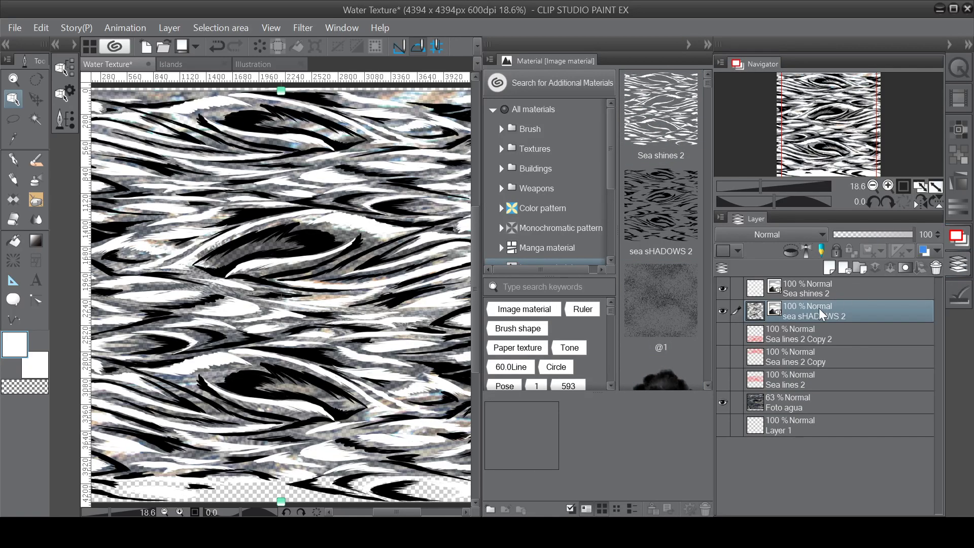
click(523, 109)
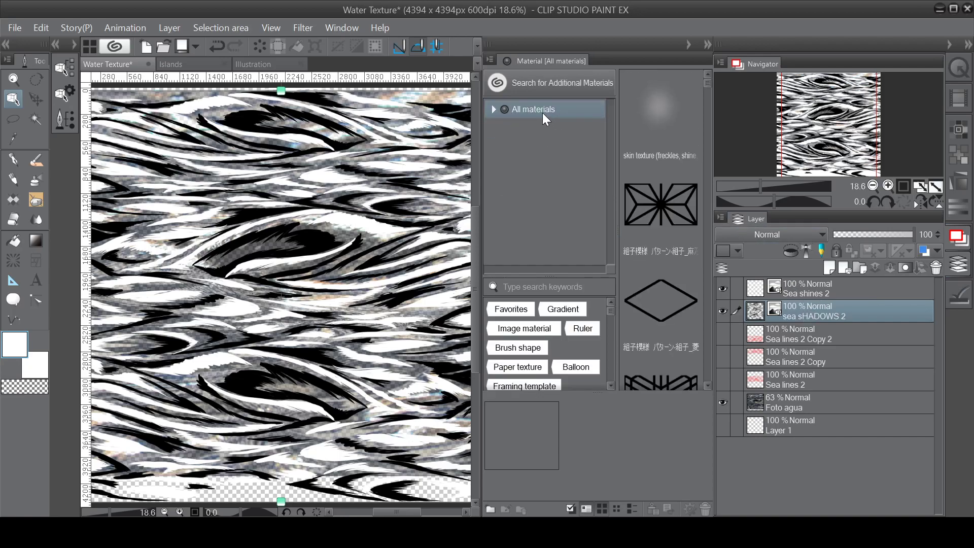
View the Sea shines 2 material's details in the Image category, then collapse the Material panel.
scroll(512, 152, down, 3)
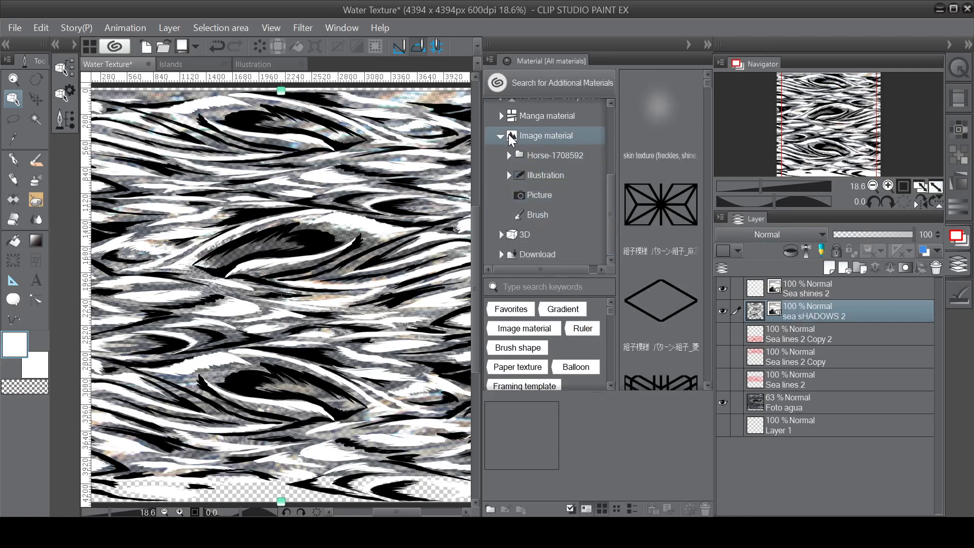
click(501, 215)
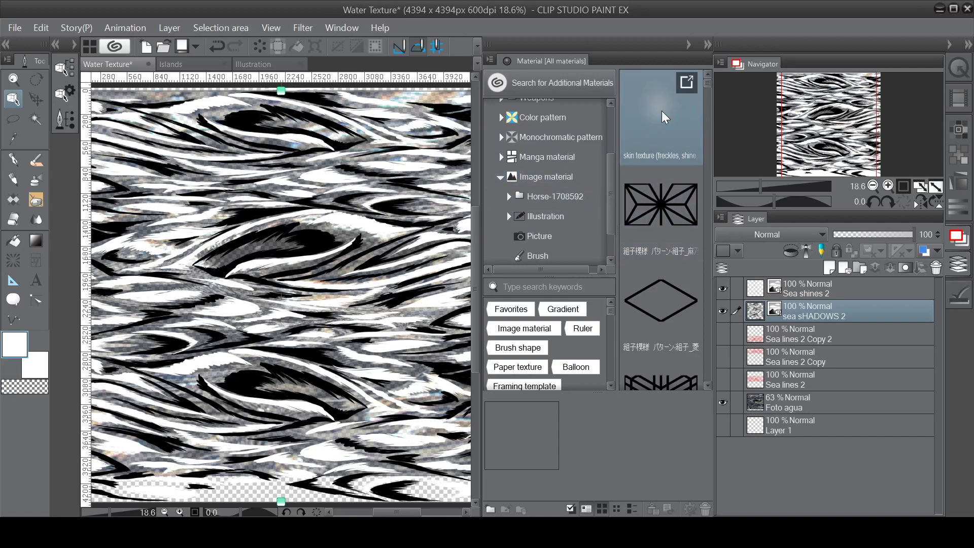
click(555, 177)
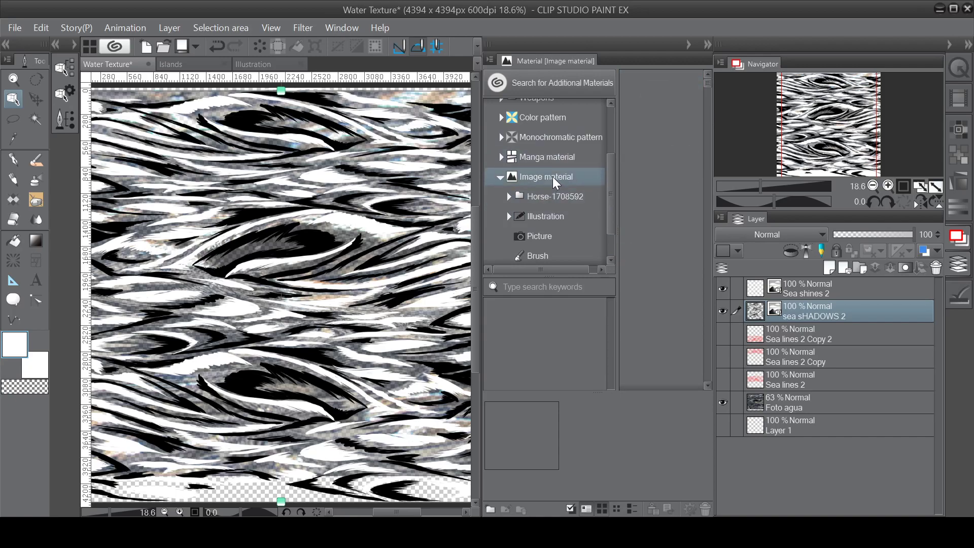
click(830, 294)
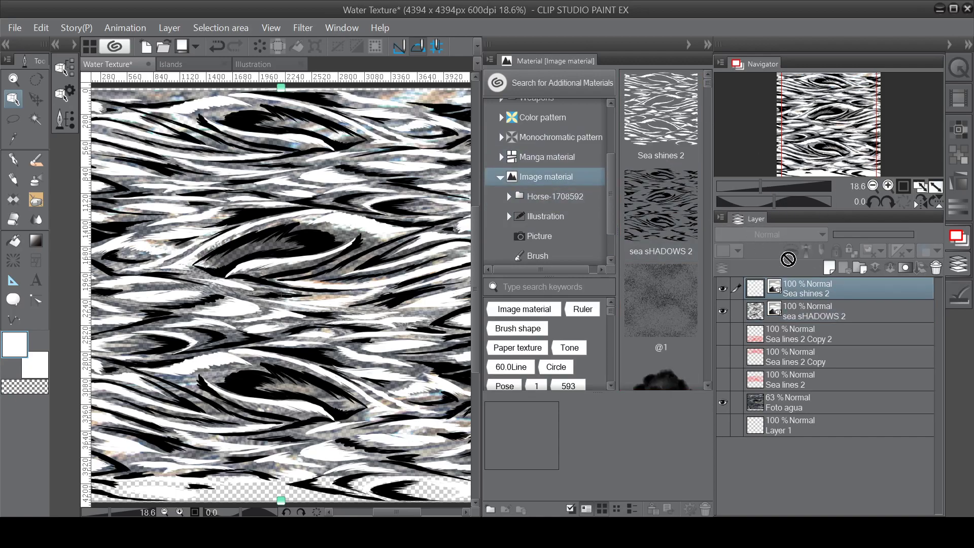
click(658, 116)
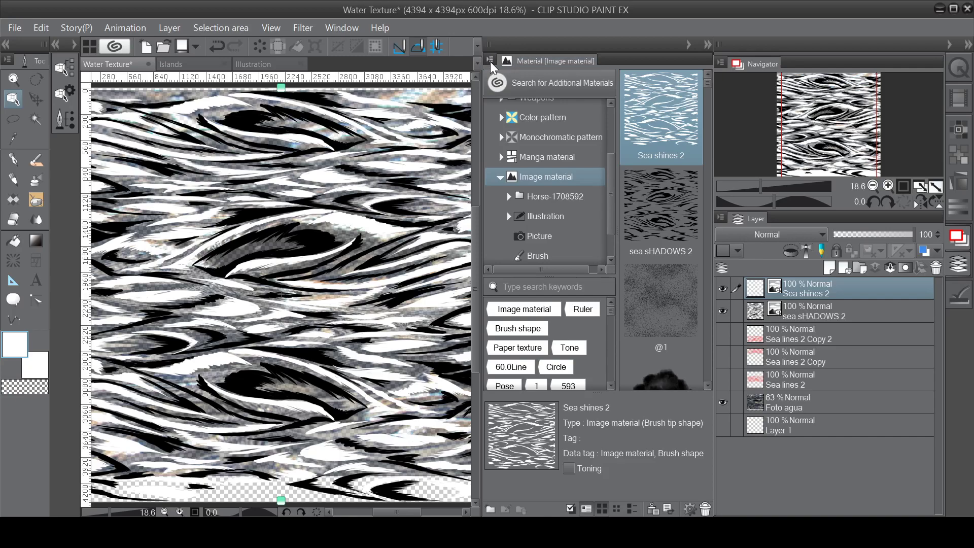
click(688, 45)
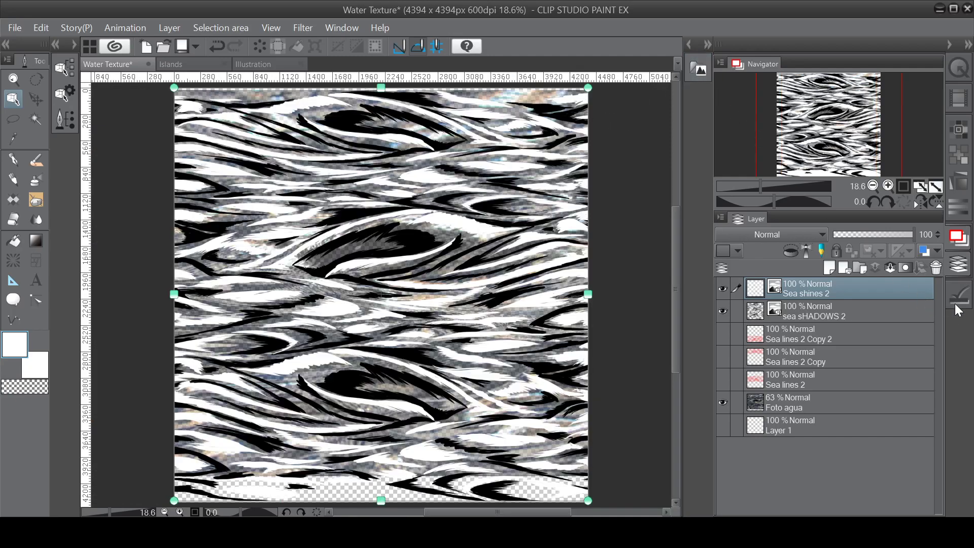
Switch from the Islands painting to the blank Illustration document.
click(957, 327)
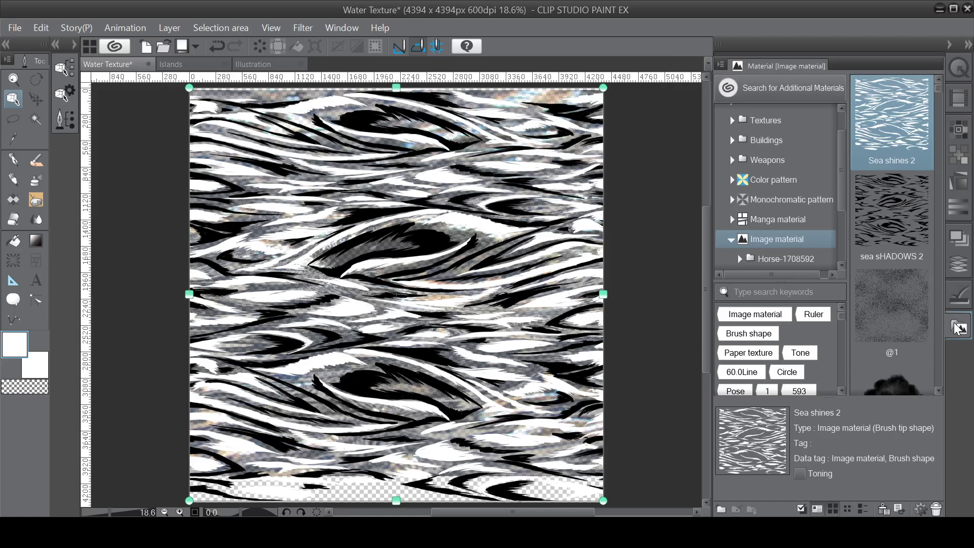
click(959, 261)
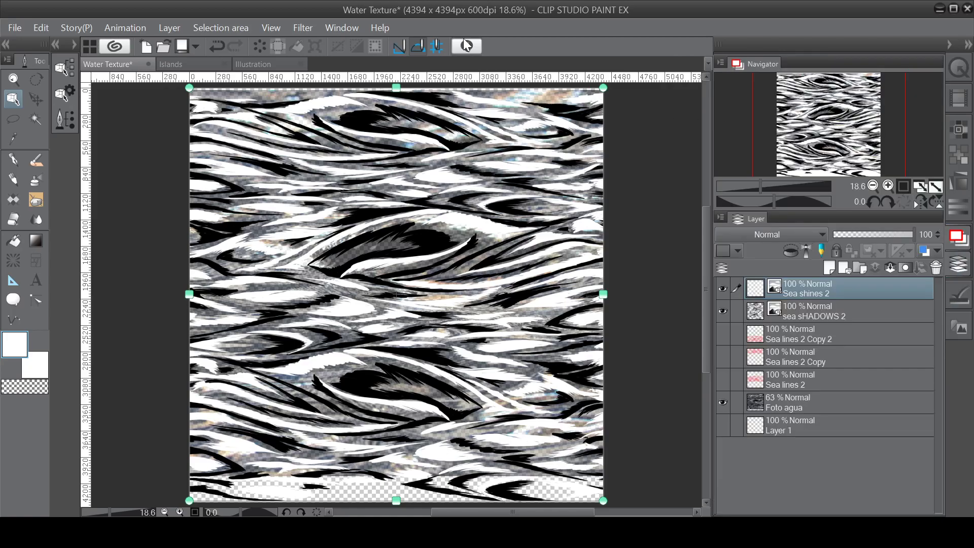
click(206, 63)
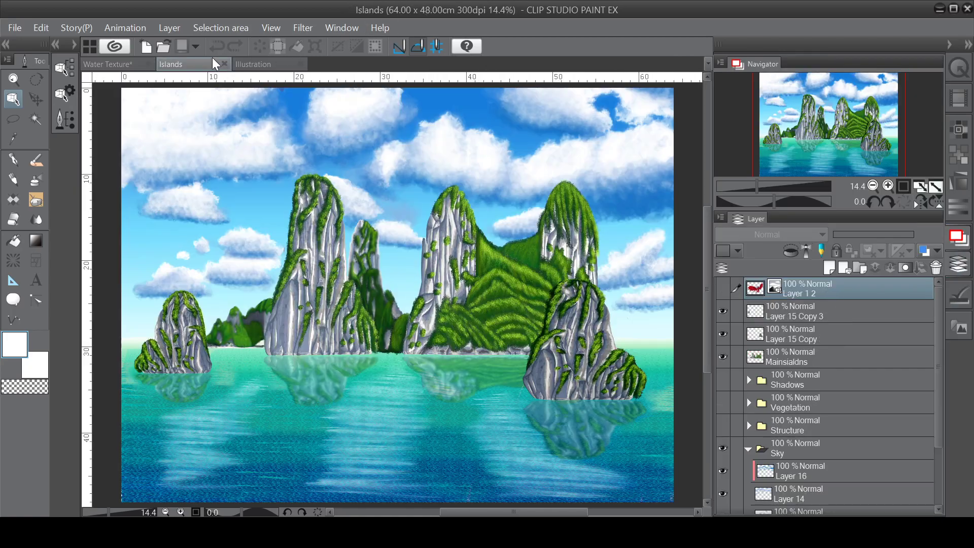
click(270, 64)
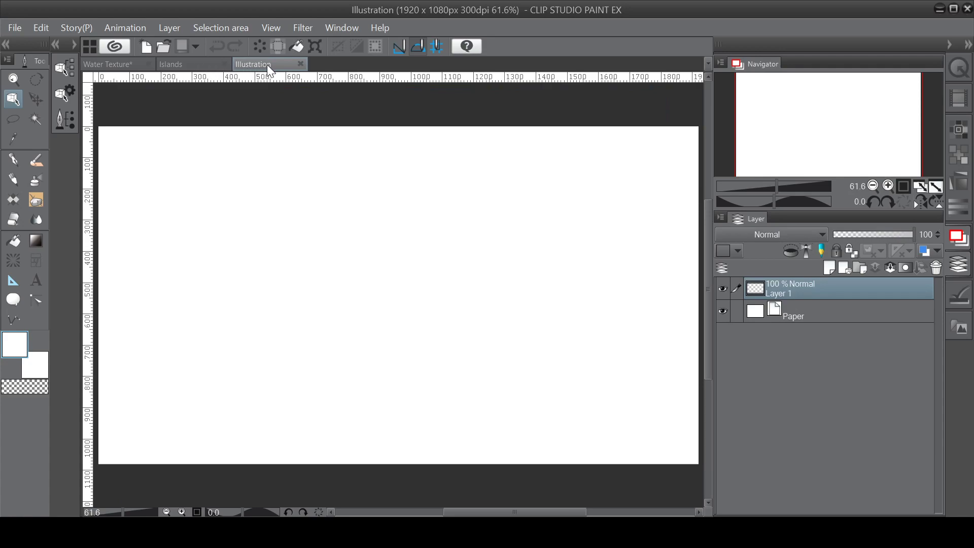
Choose the Mass of rock decoration brush at size 17 and paint a test stroke.
click(36, 199)
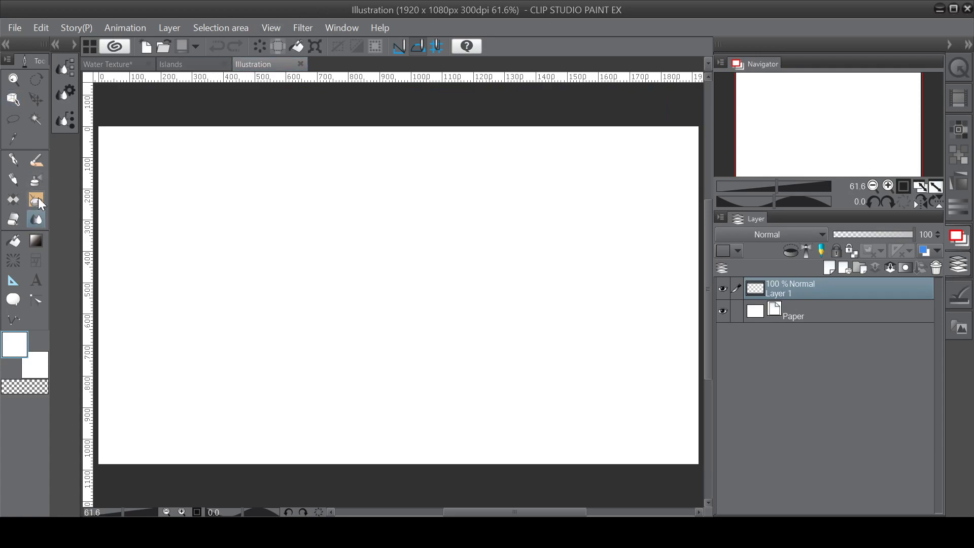
click(65, 67)
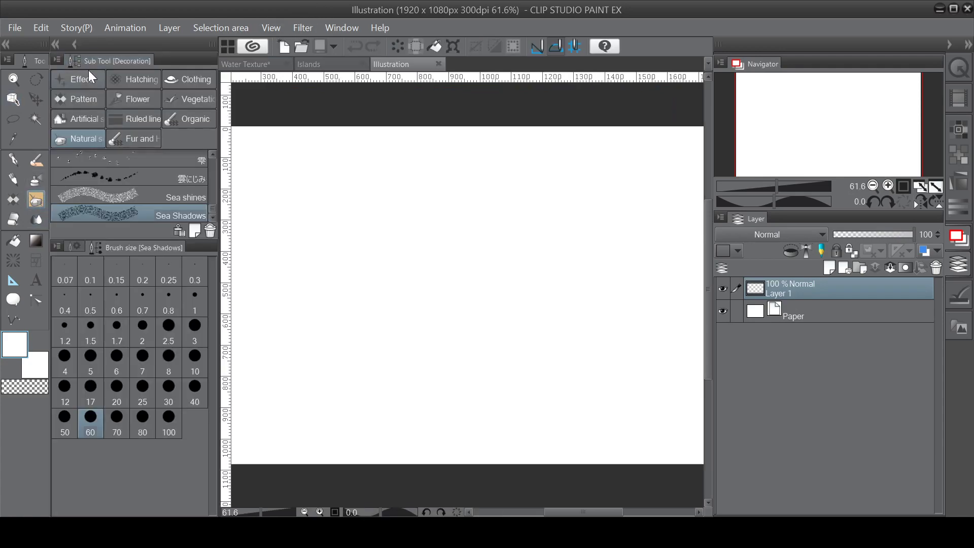
click(949, 45)
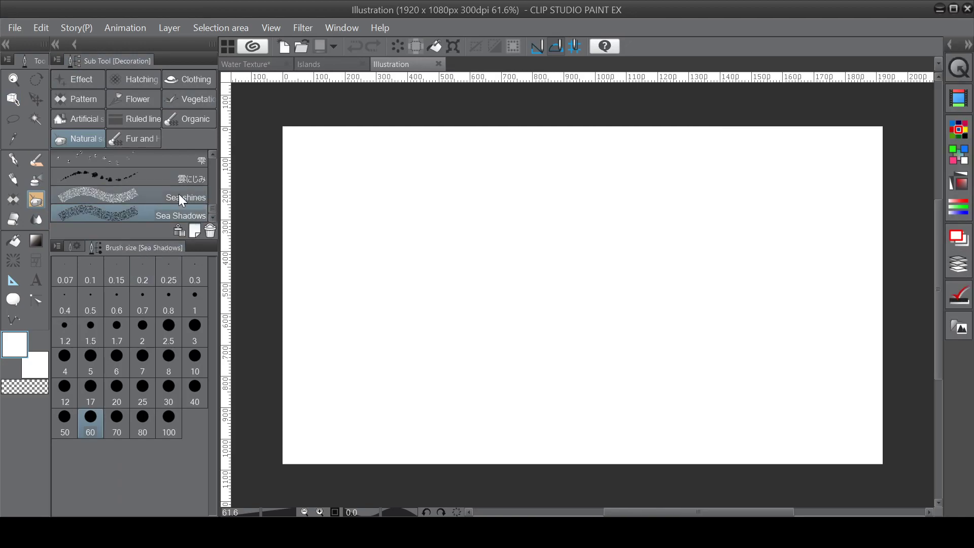
click(193, 176)
scroll(212, 168, up, 3)
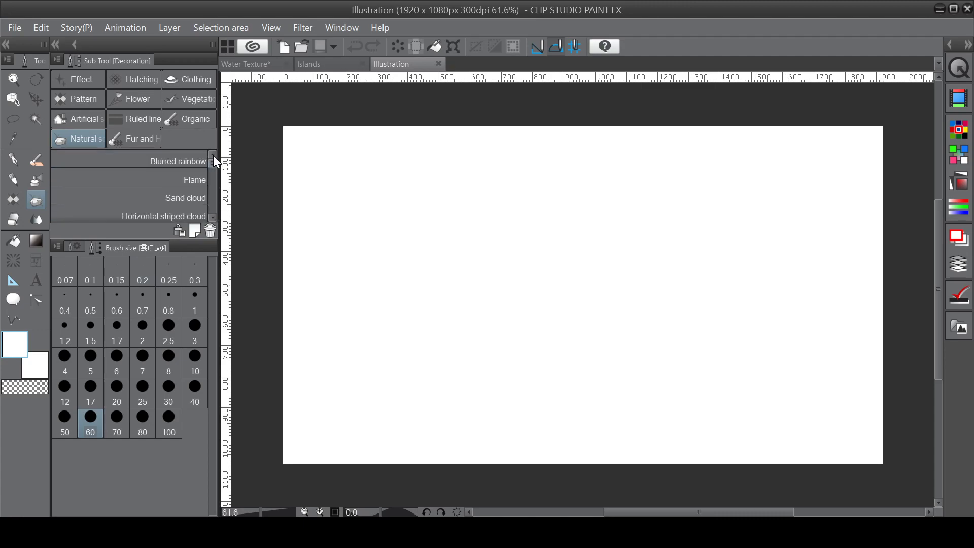
click(213, 217)
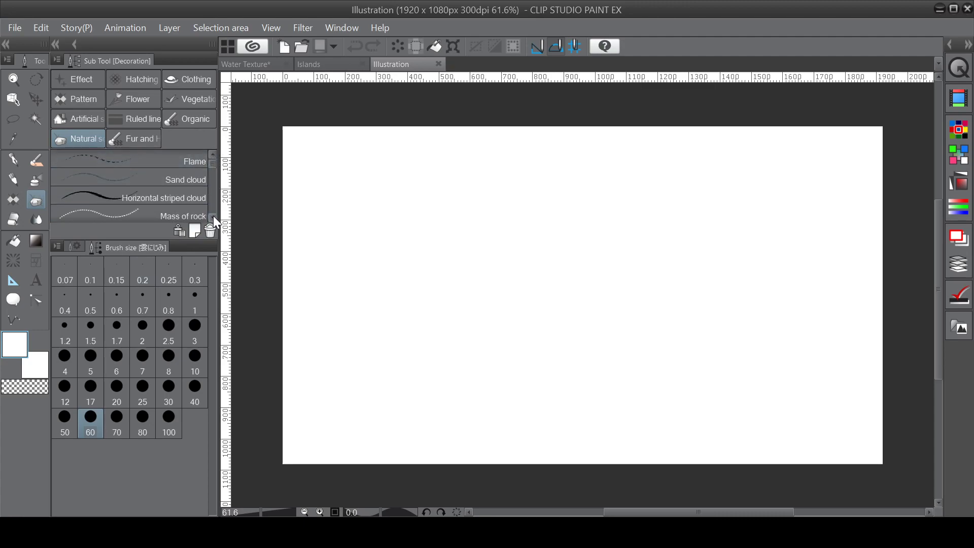
click(213, 217)
click(212, 217)
click(197, 178)
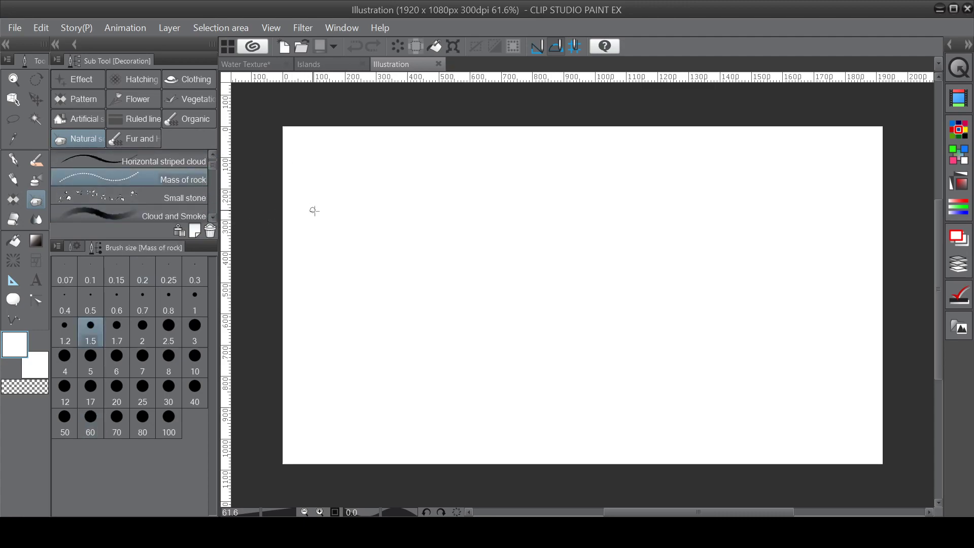
key(bracketright)
key(bracketright)
key(bracketright)
key(bracketright)
key(bracketright)
key(bracketright)
key(bracketright)
key(bracketright)
key(bracketright)
key(bracketright)
key(bracketright)
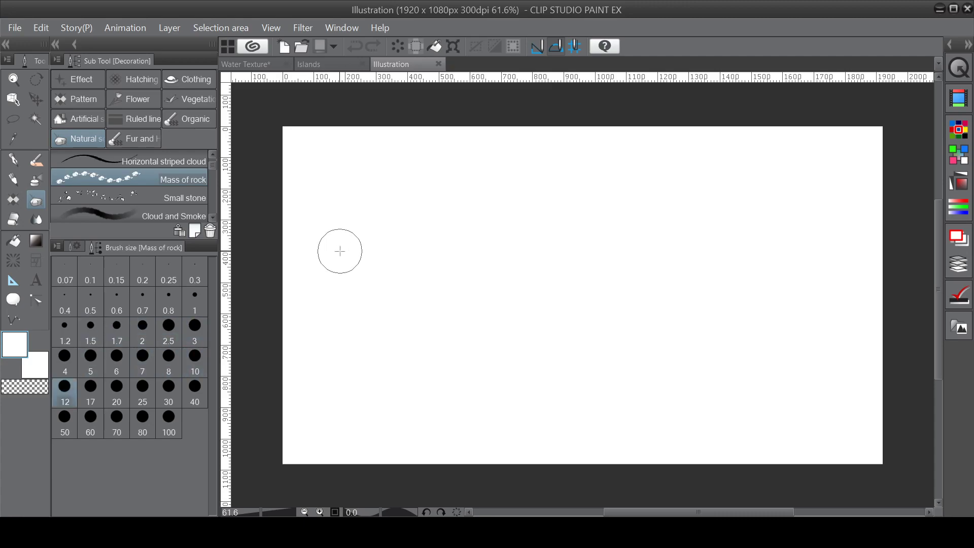
key(bracketright)
drag(330, 257, 556, 238)
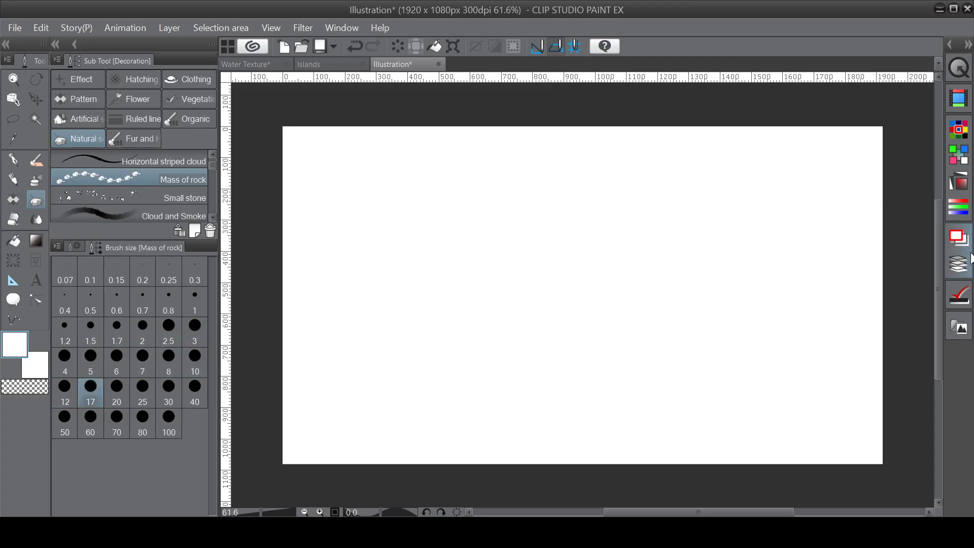
Set the colour to black and paint two rows of rocks across the canvas.
click(959, 264)
click(959, 128)
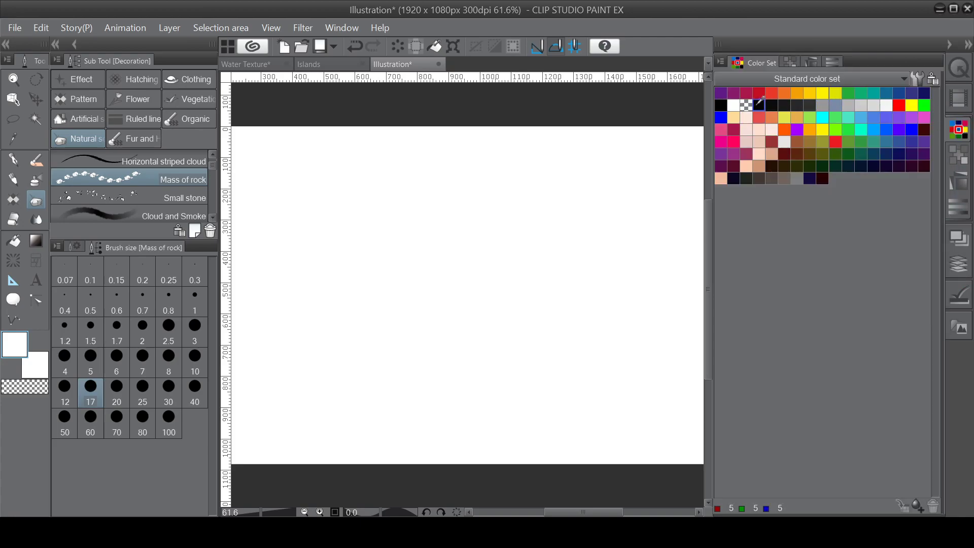
click(721, 105)
click(949, 44)
drag(345, 274, 746, 255)
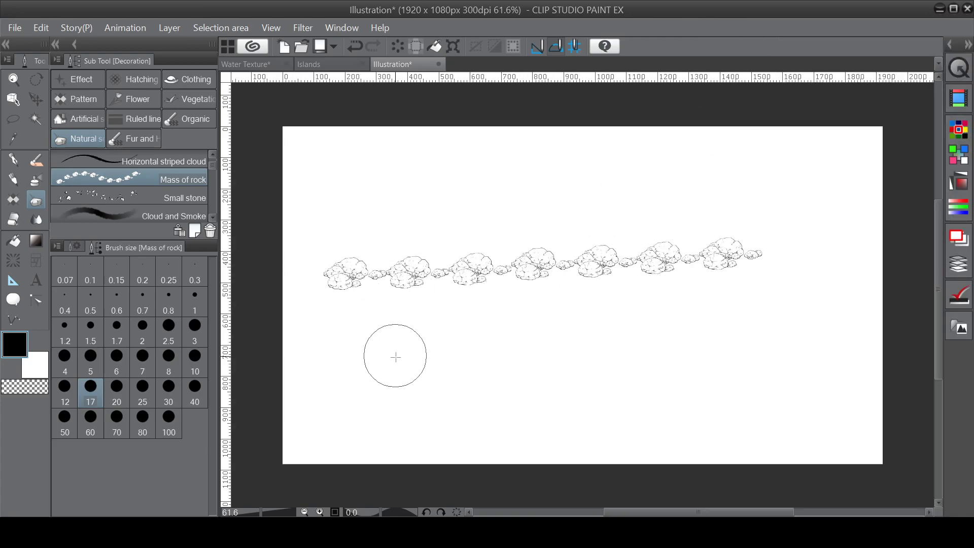
mouse_move(396, 357)
mouse_down()
mouse_move(624, 370)
mouse_move(817, 279)
mouse_up()
Undo the rock strokes, select the SEa brush with its Tool property shown, and test a mark.
key(ctrl+z)
key(ctrl+z)
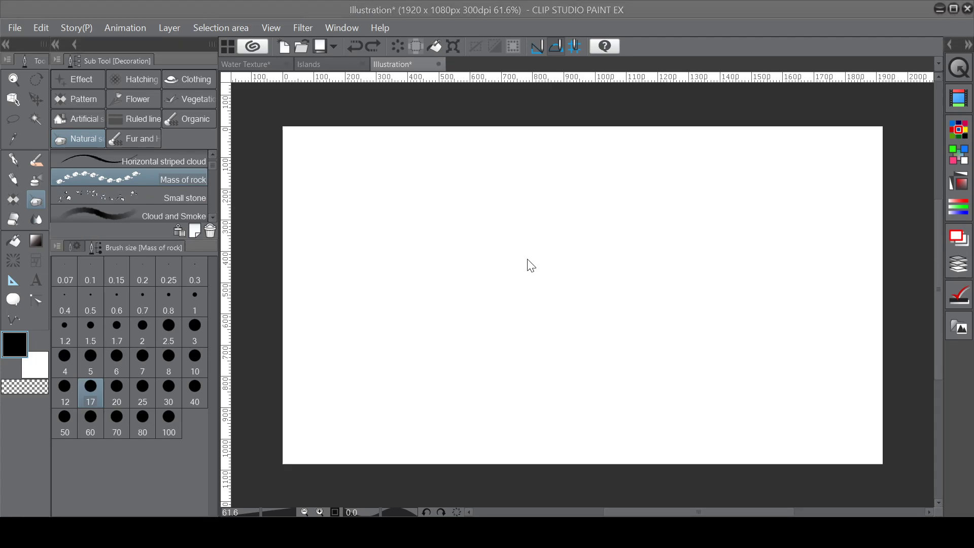
key(period)
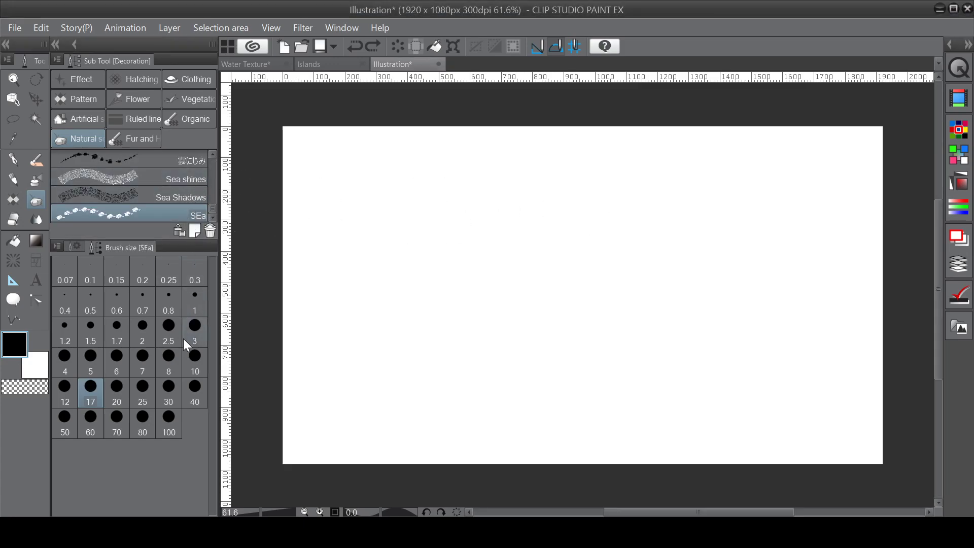
click(76, 247)
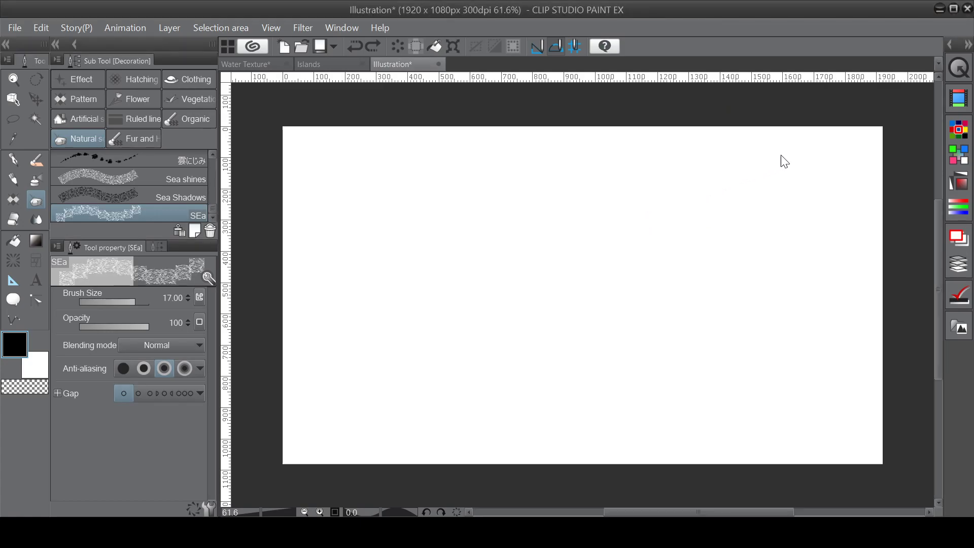
drag(791, 161, 802, 156)
Delete the SEa sub tool, browse the Clothing brushes, then select Sea Shadows in Natural.
click(210, 232)
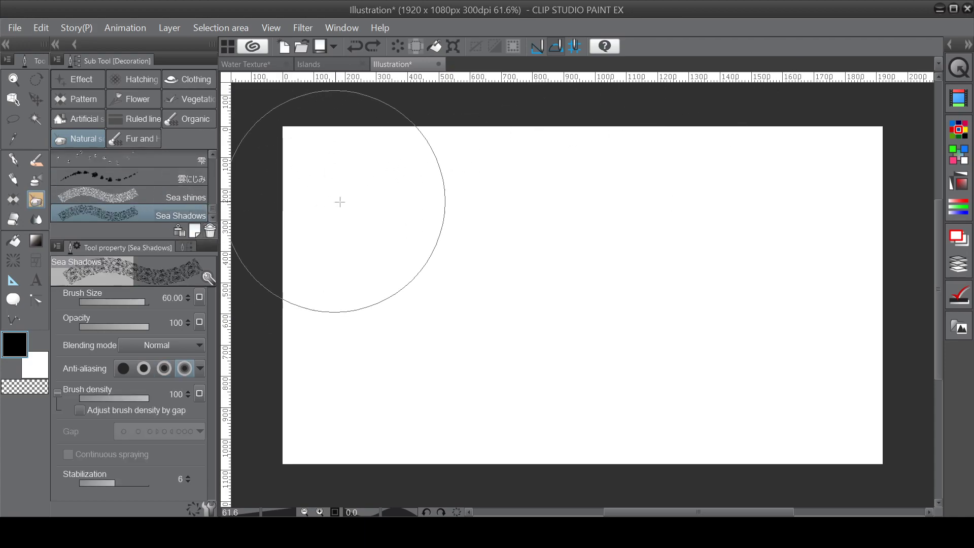
click(199, 80)
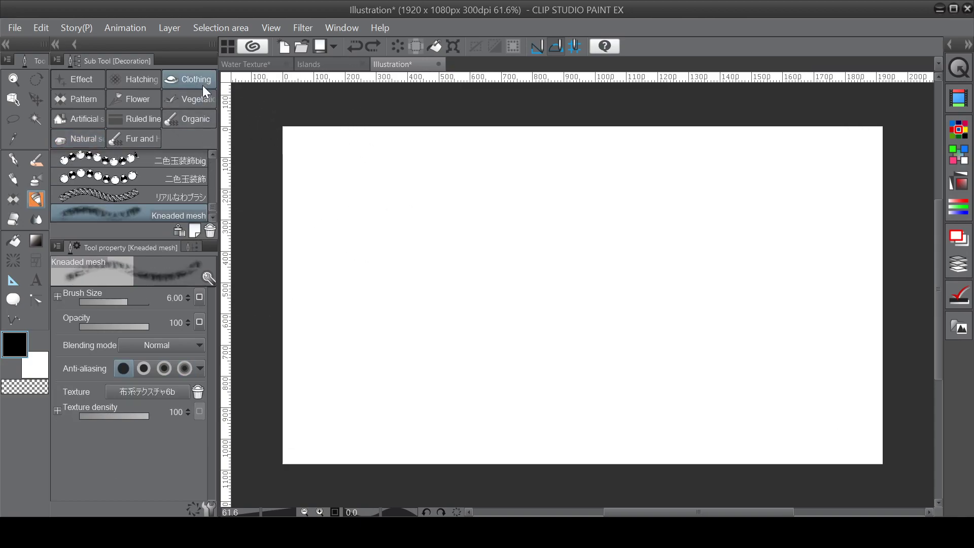
scroll(193, 173, down, 5)
drag(212, 196, 212, 211)
click(180, 178)
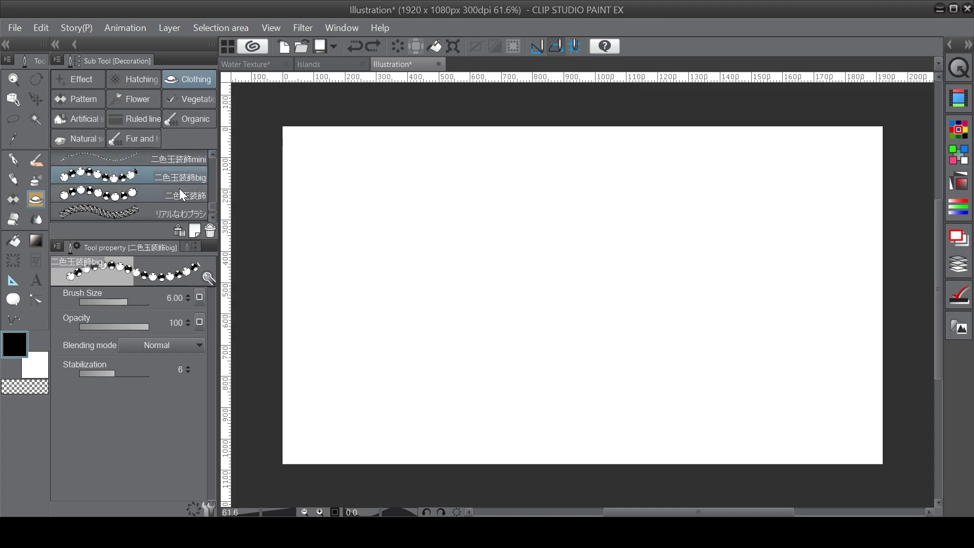
scroll(182, 187, up, 1)
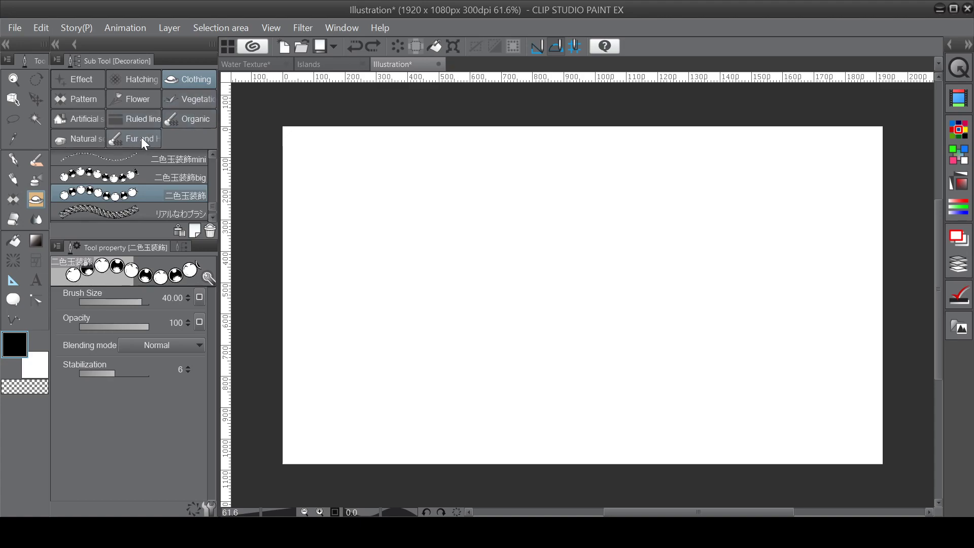
click(90, 137)
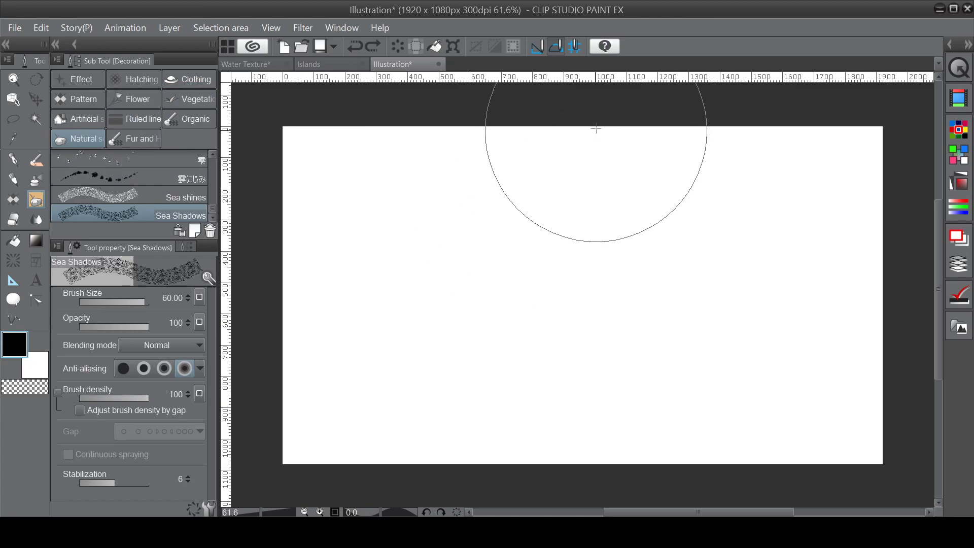
Add a horizontal guide across the middle of the canvas.
drag(605, 77, 605, 309)
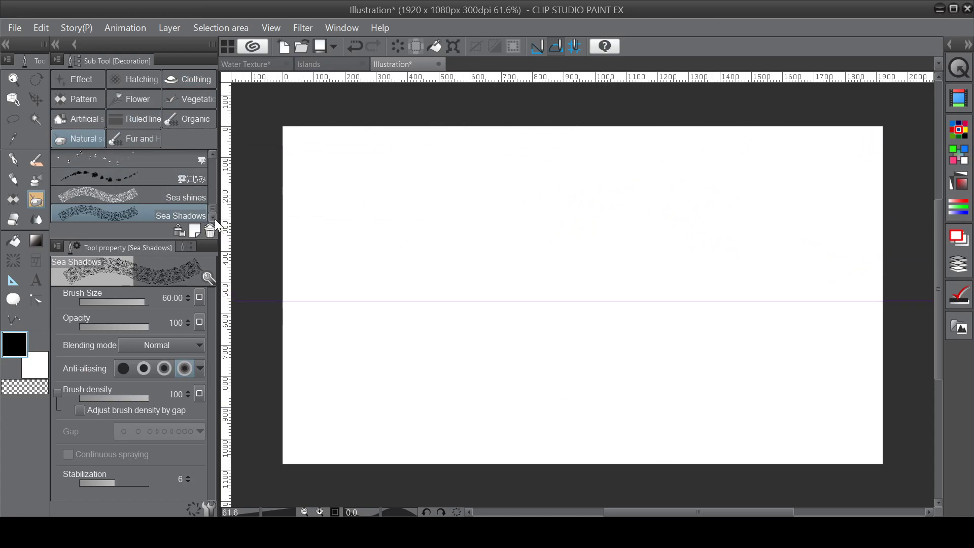
click(958, 264)
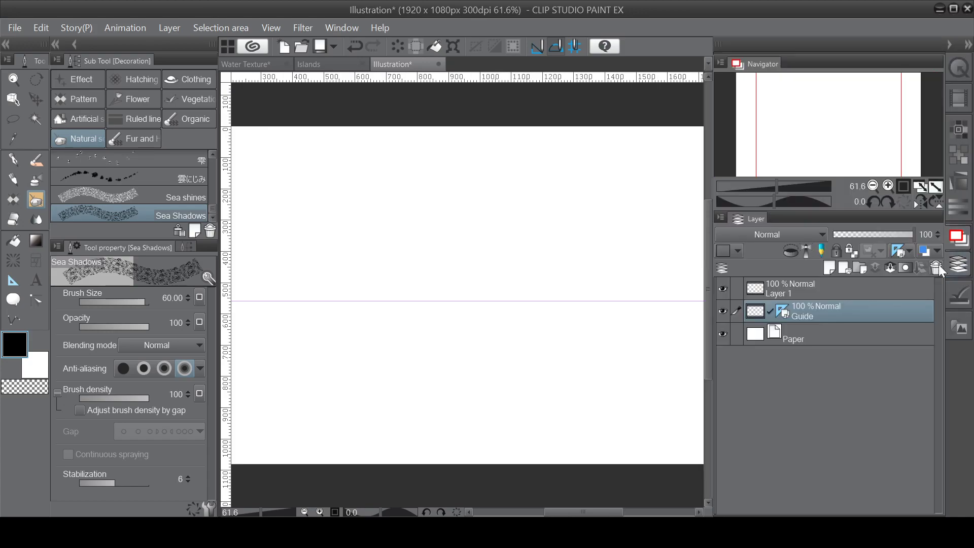
click(799, 288)
Add Layer 2 and Layer 3 above Layer 1, then delete Layer 1.
click(843, 267)
click(843, 267)
click(806, 333)
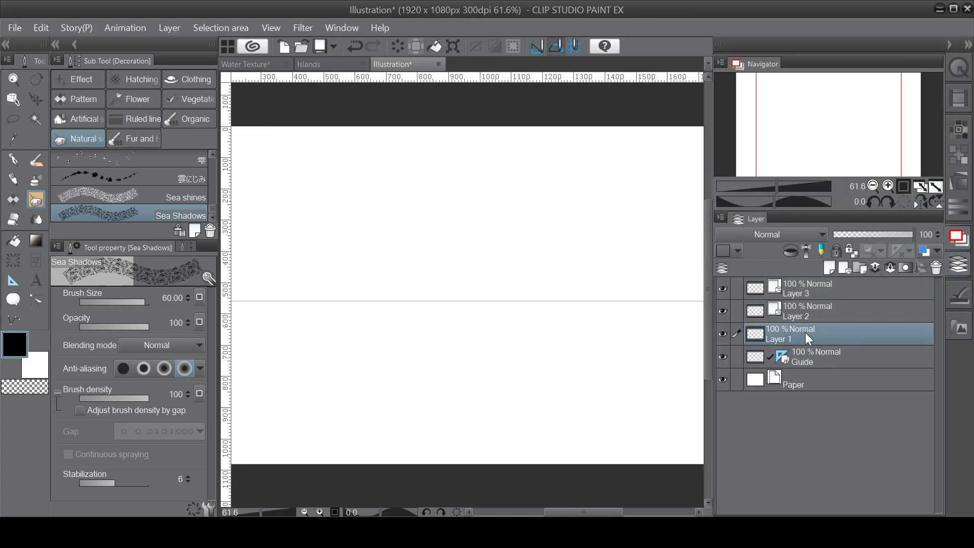
click(936, 268)
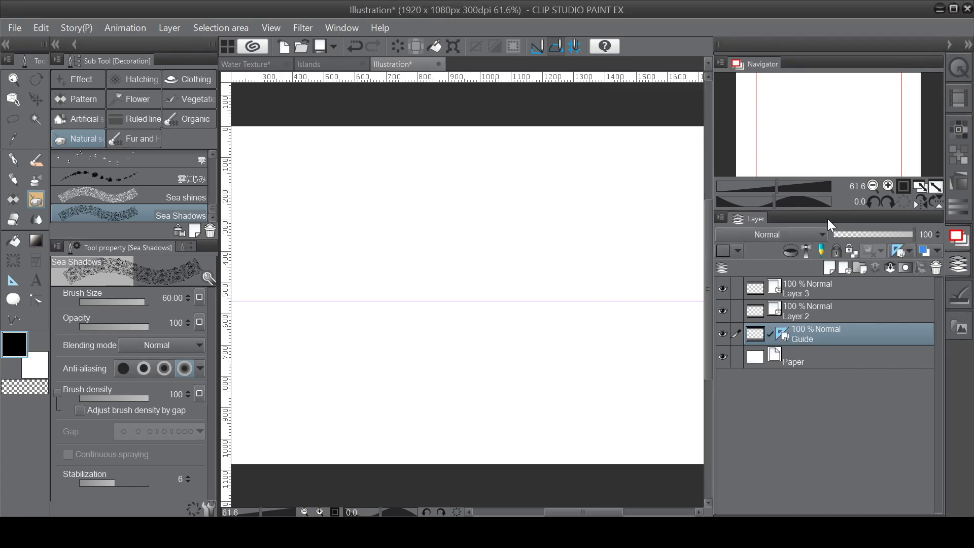
click(799, 311)
click(818, 292)
Paint a Sea shines band at size 30 on Layer 2 and hide the Paper layer.
click(822, 310)
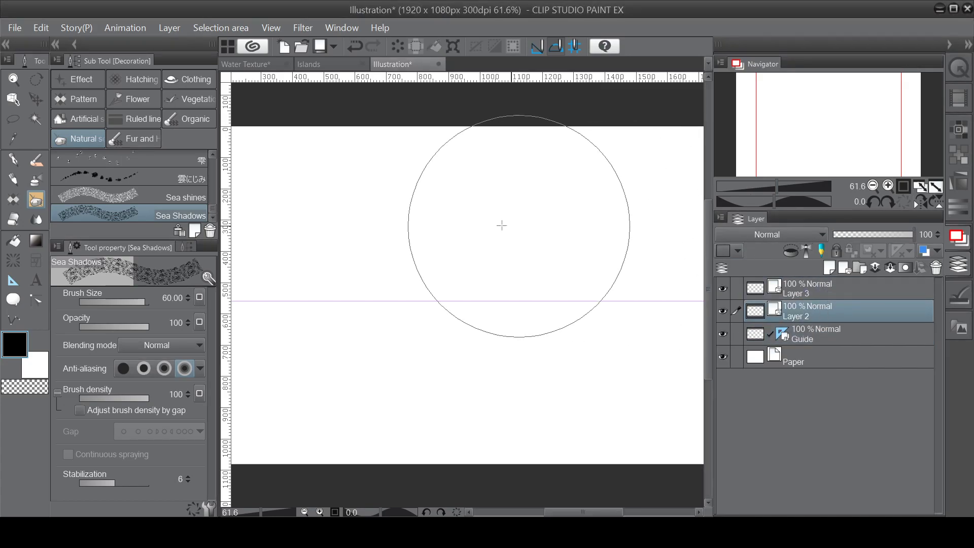
click(132, 196)
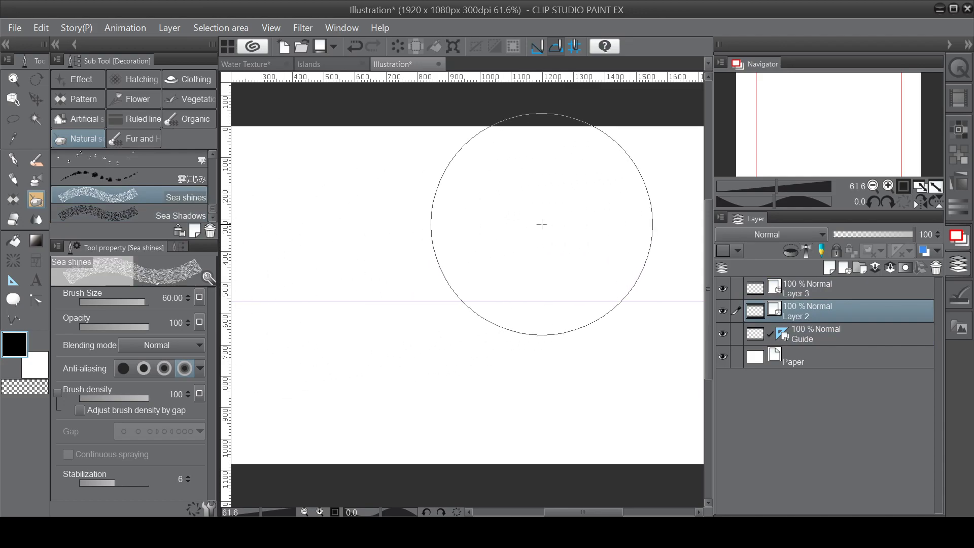
scroll(542, 224, down, 2)
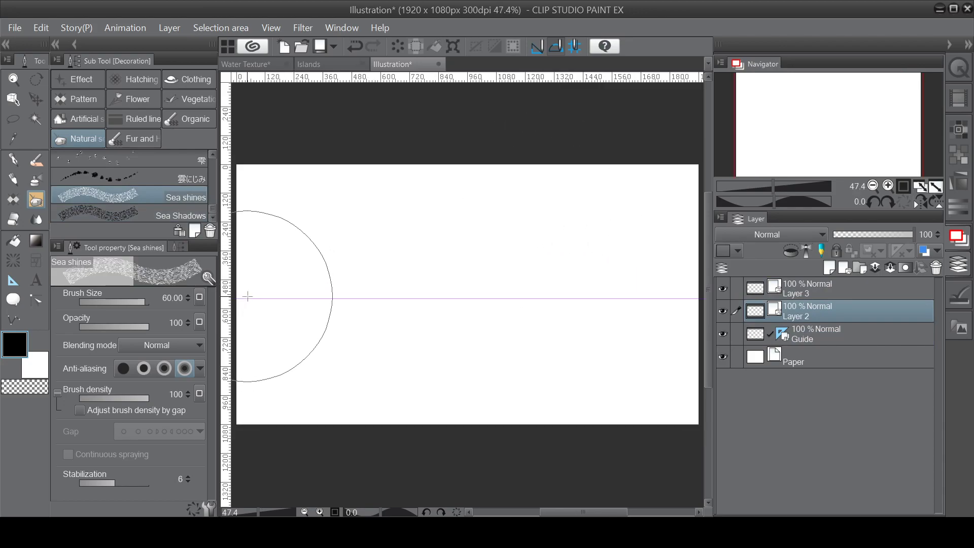
key(bracketleft)
key(bracketleft)
key(bracketleft)
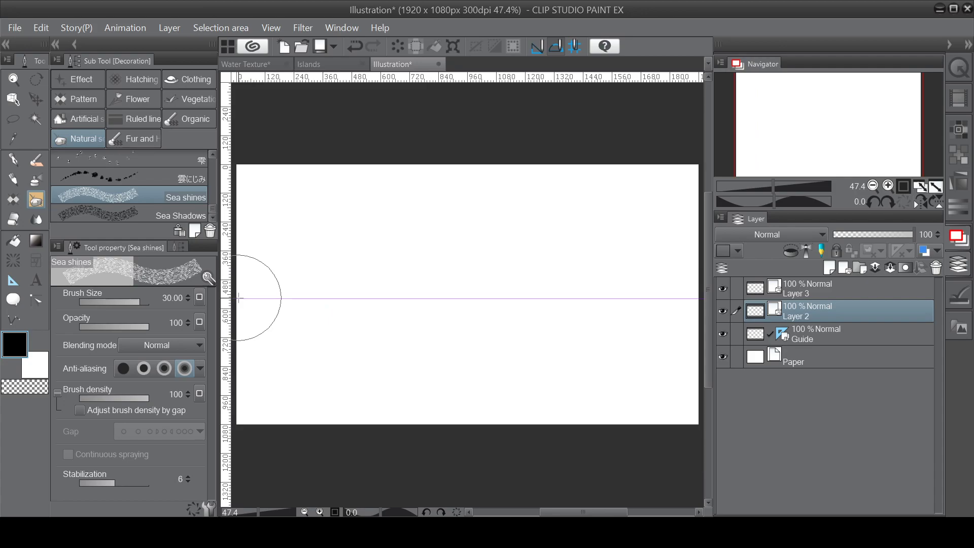
drag(236, 298, 698, 298)
click(725, 357)
Paint a Sea Shadows band at size 30 on Layer 3 along the guide.
click(805, 287)
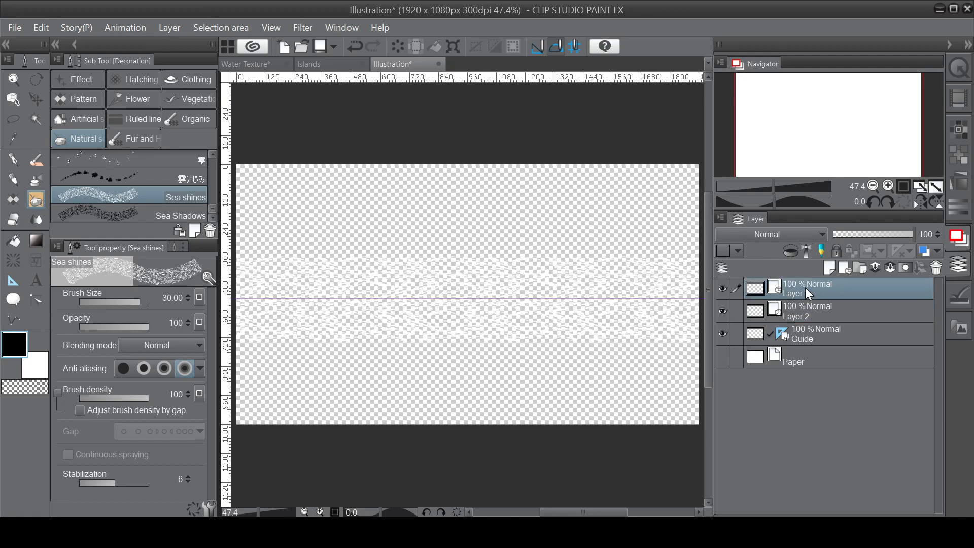
click(185, 215)
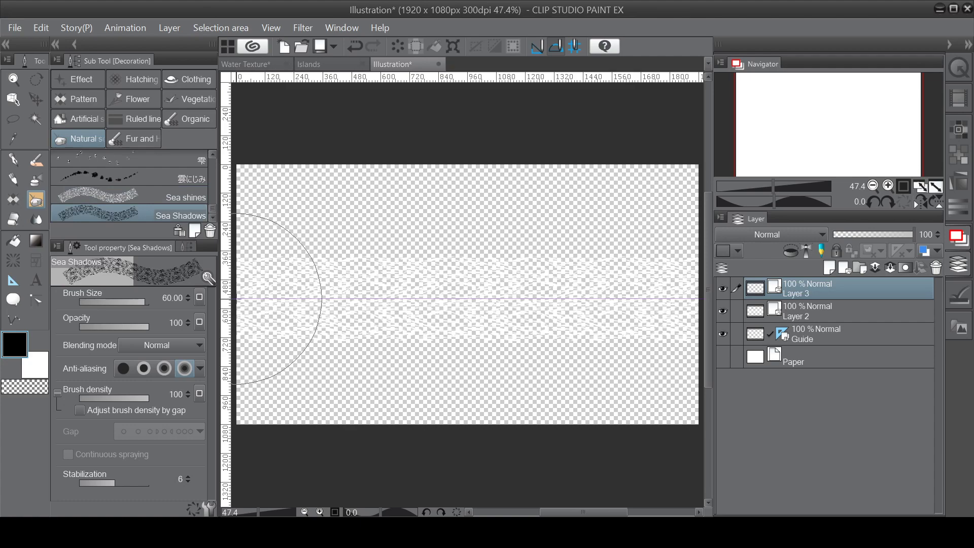
drag(235, 298, 630, 293)
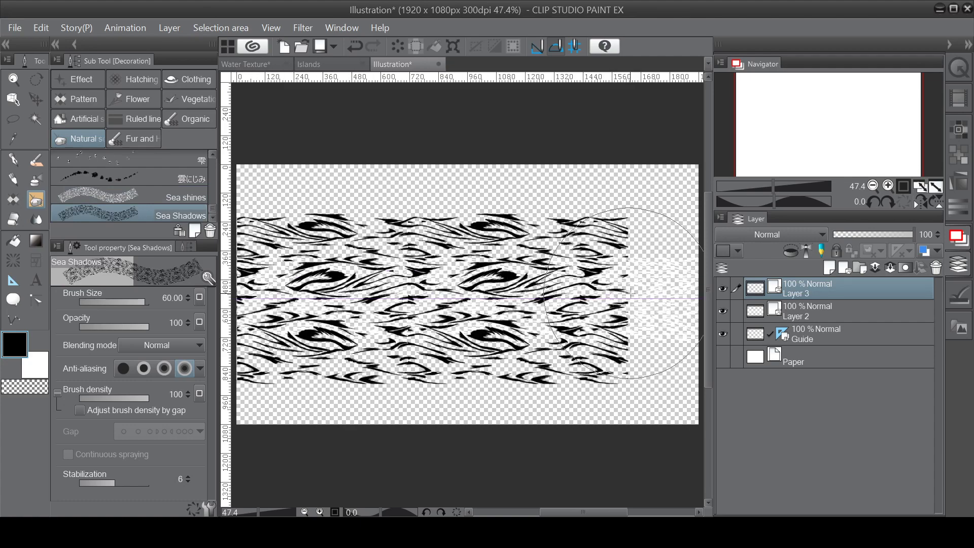
key(ctrl+z)
click(187, 300)
drag(189, 293, 698, 298)
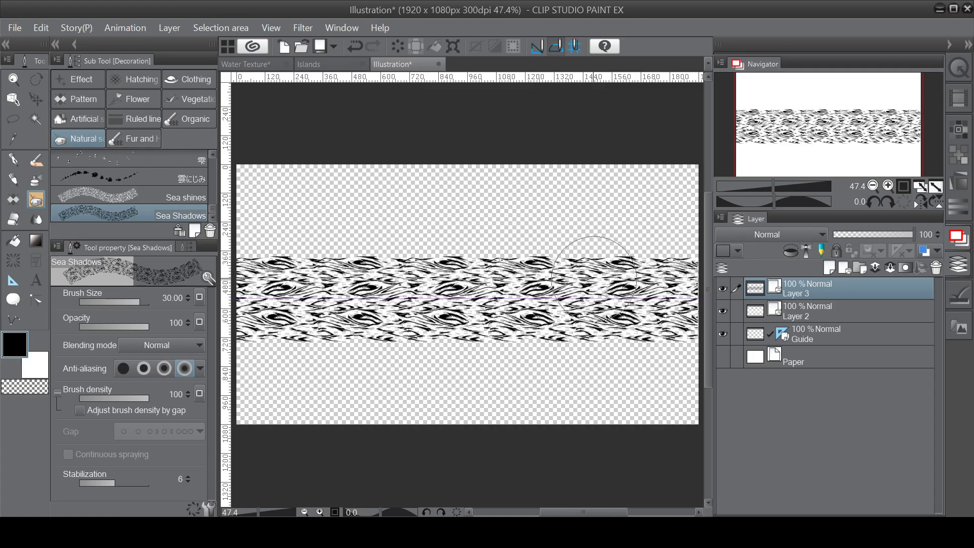
key(/)
click(476, 293)
Zoom in on the wave bands, then fit the canvas and select Layer 3.
click(476, 292)
click(477, 293)
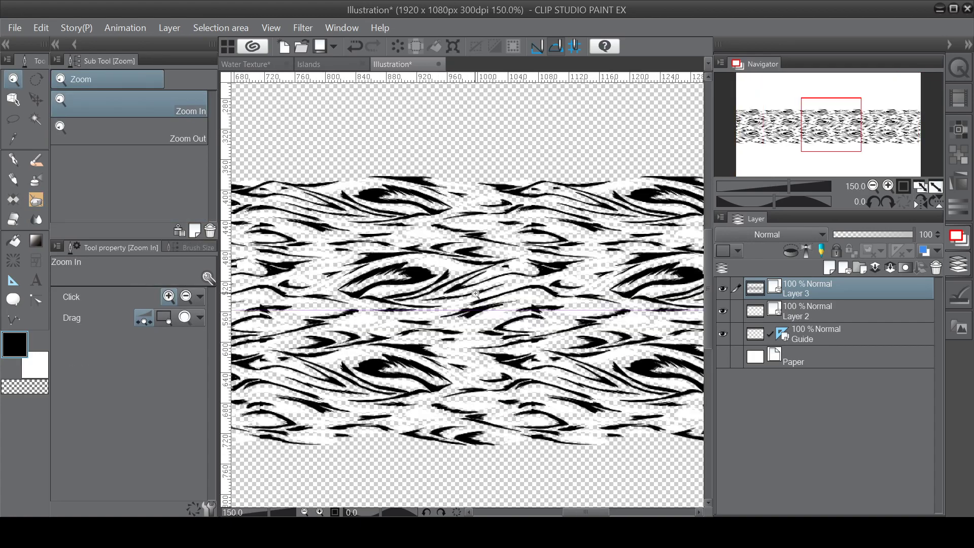
click(815, 312)
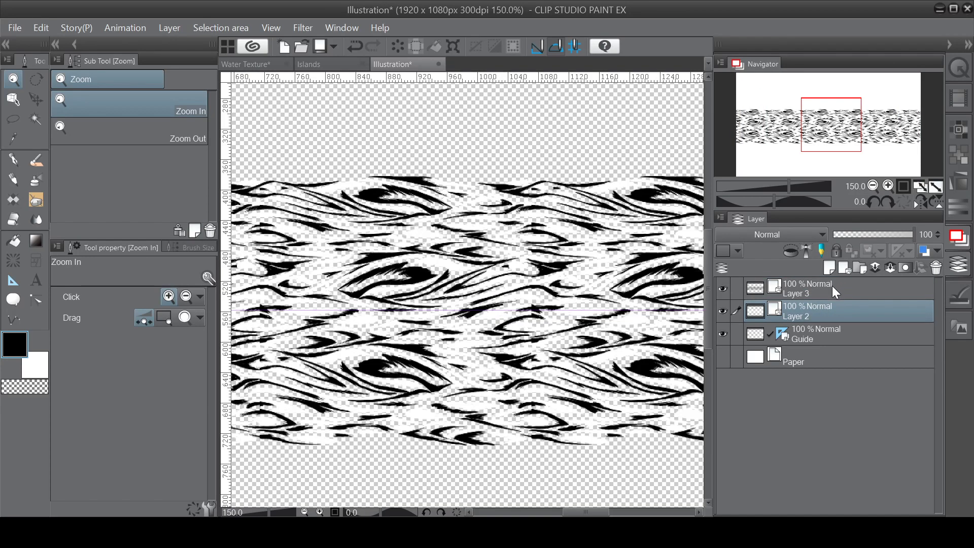
click(39, 99)
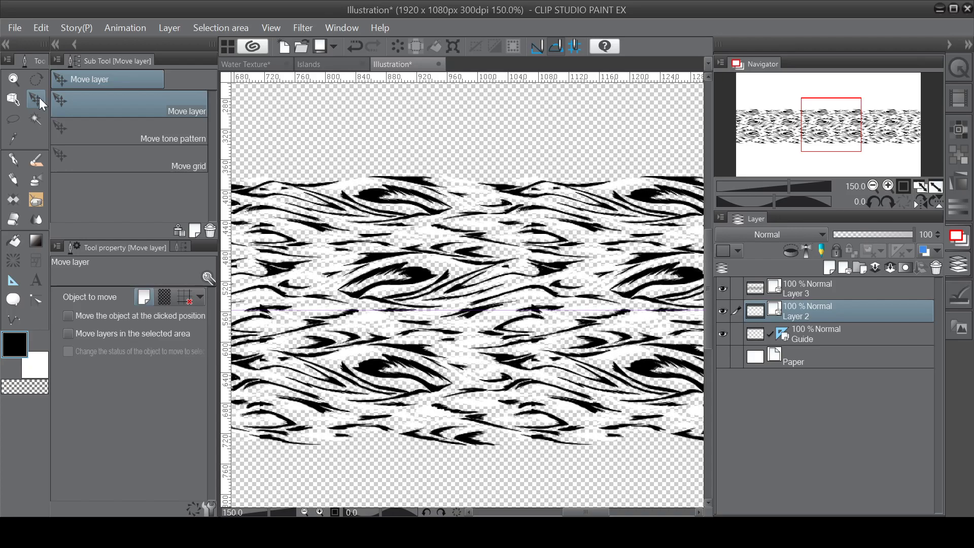
key(ctrl+0)
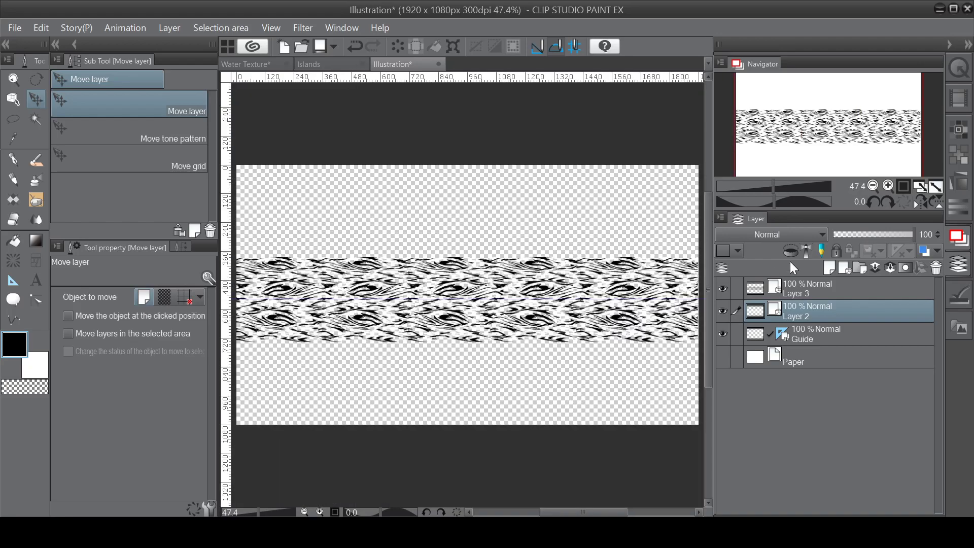
click(825, 293)
ctrl+click(813, 315)
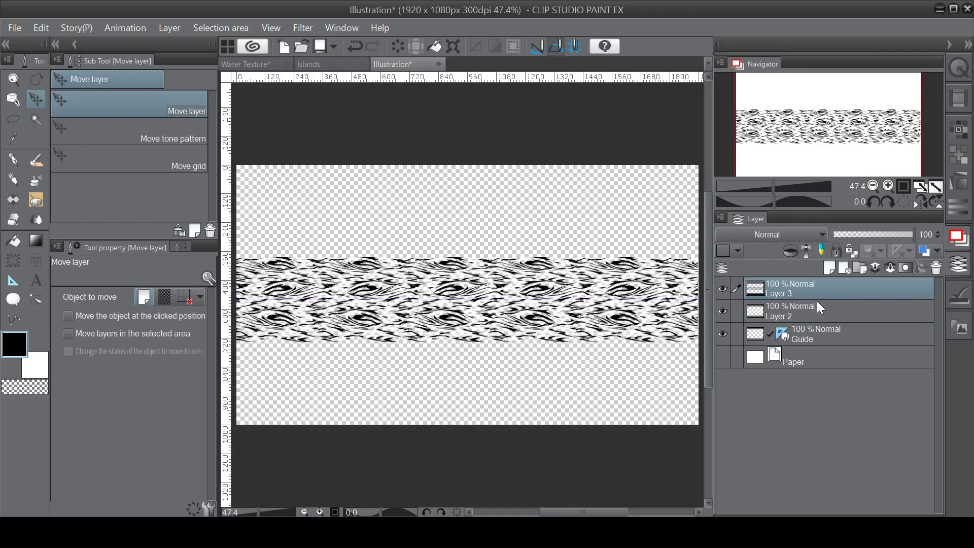
click(812, 309)
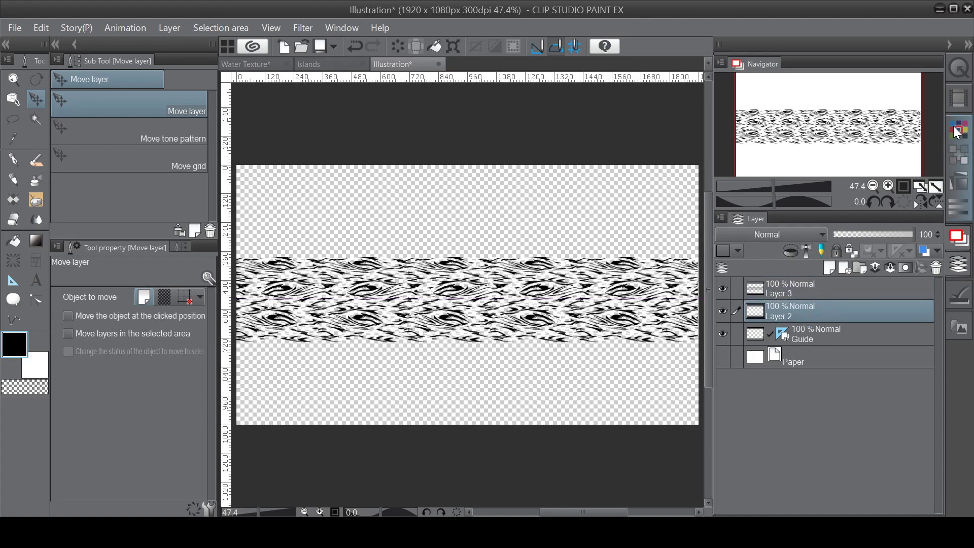
click(801, 285)
Pick dark blue from the Color Set and lock transparent pixels on Layers 3 and 2.
click(958, 130)
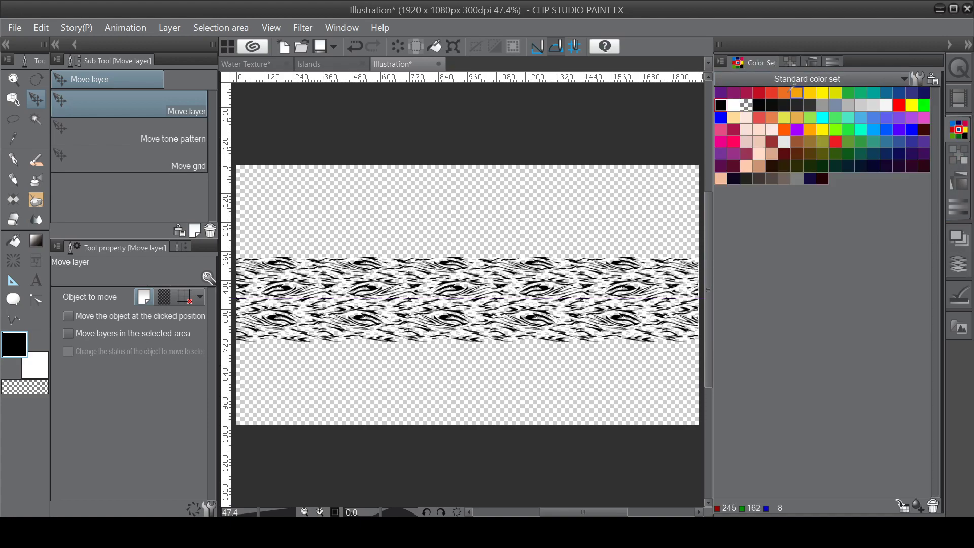
click(897, 91)
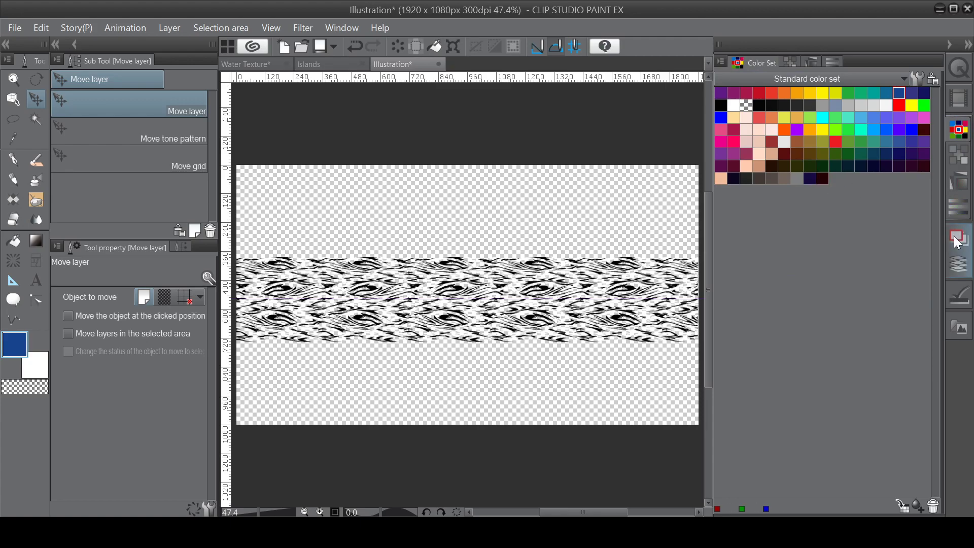
click(958, 266)
click(852, 251)
click(834, 307)
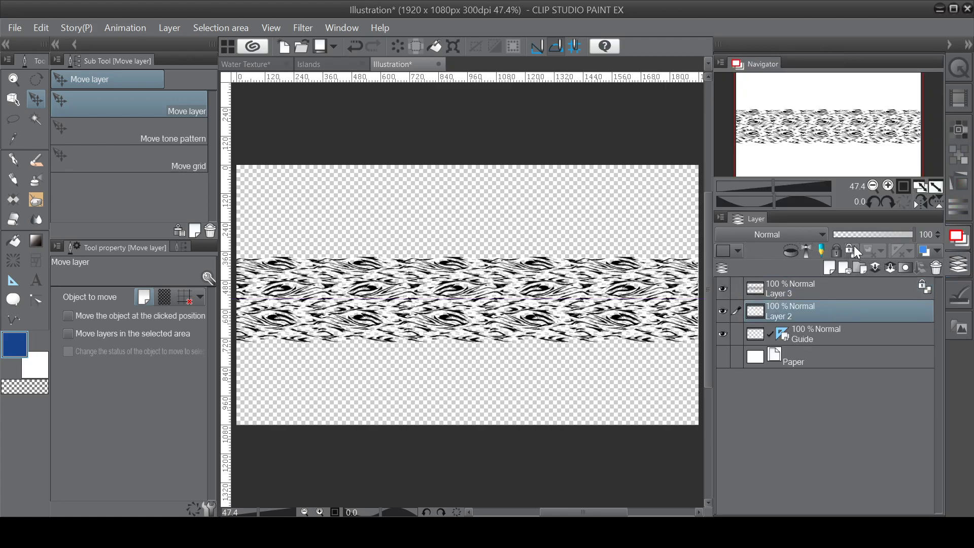
Paint dark blue over the Layer 2 and Layer 3 bands with the G-pen at size 40.
key(p)
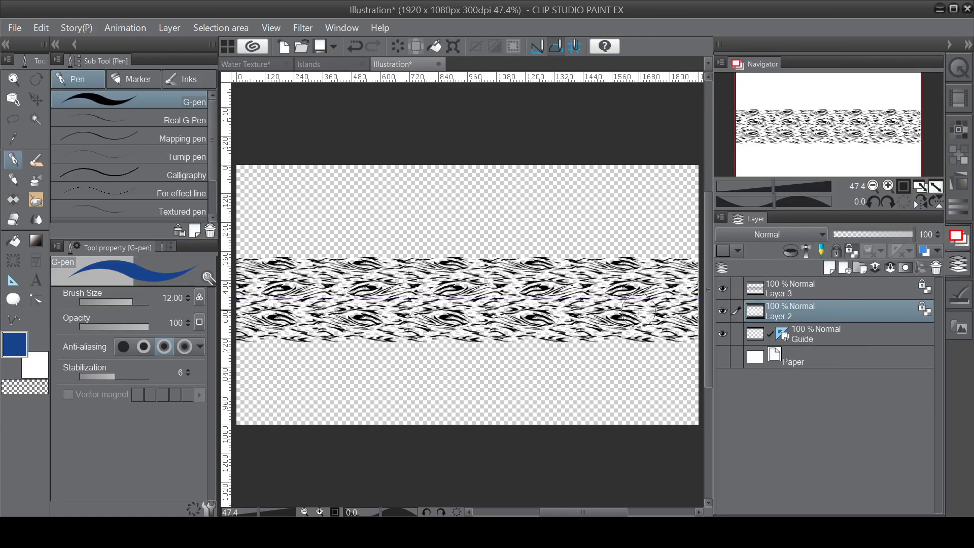
key(bracketright)
key(bracketright)
key(bracketright)
key(bracketright)
key(bracketright)
key(bracketright)
mouse_move(660, 274)
mouse_down()
mouse_move(583, 332)
mouse_move(456, 264)
mouse_move(264, 326)
mouse_move(321, 325)
mouse_up()
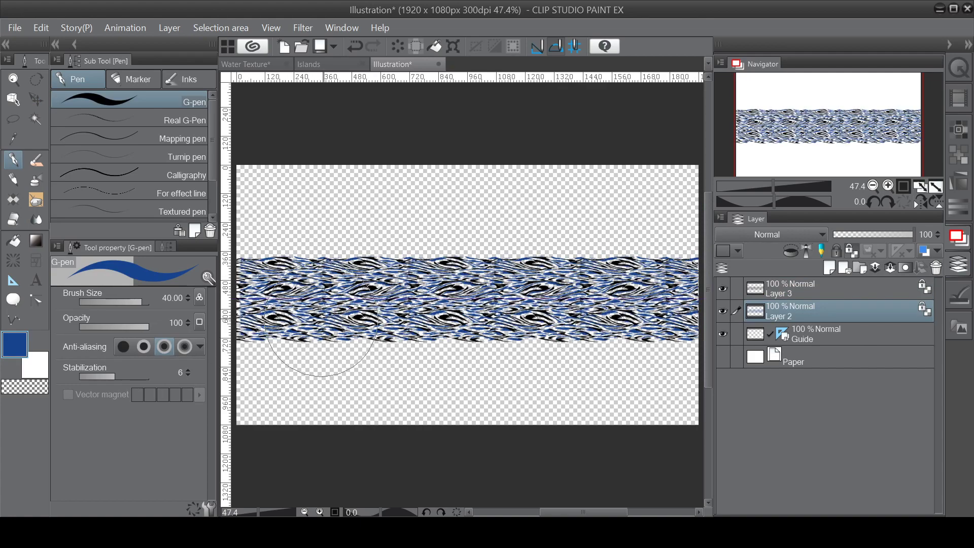
click(849, 293)
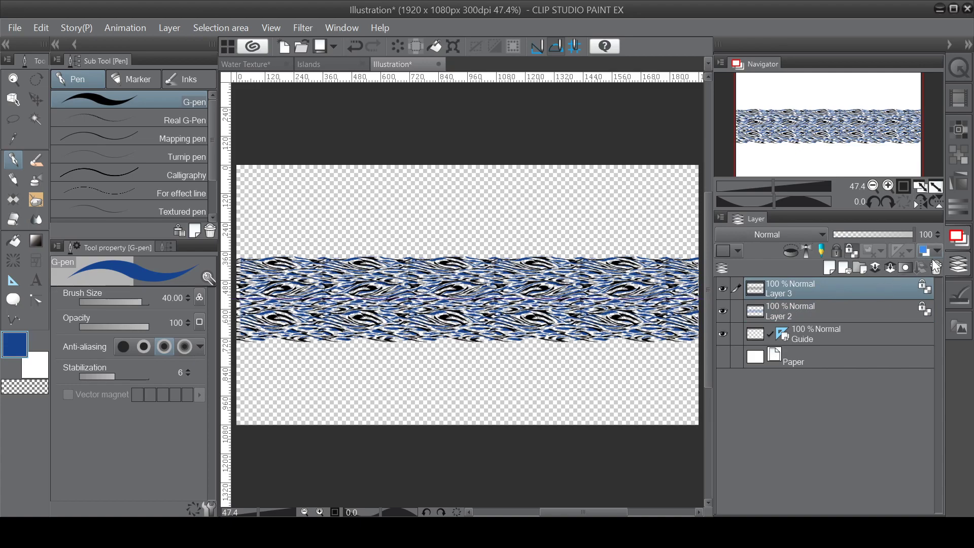
click(830, 311)
click(838, 293)
click(857, 305)
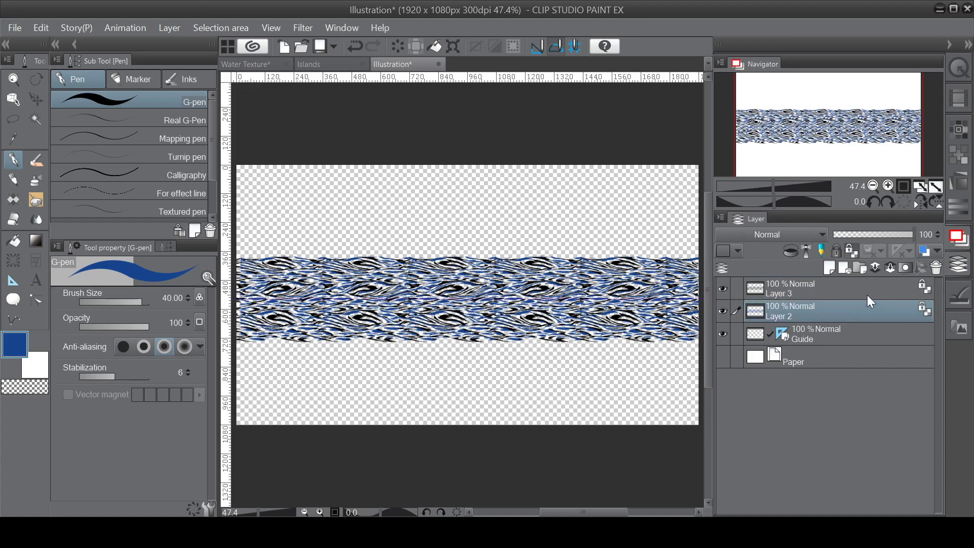
click(959, 130)
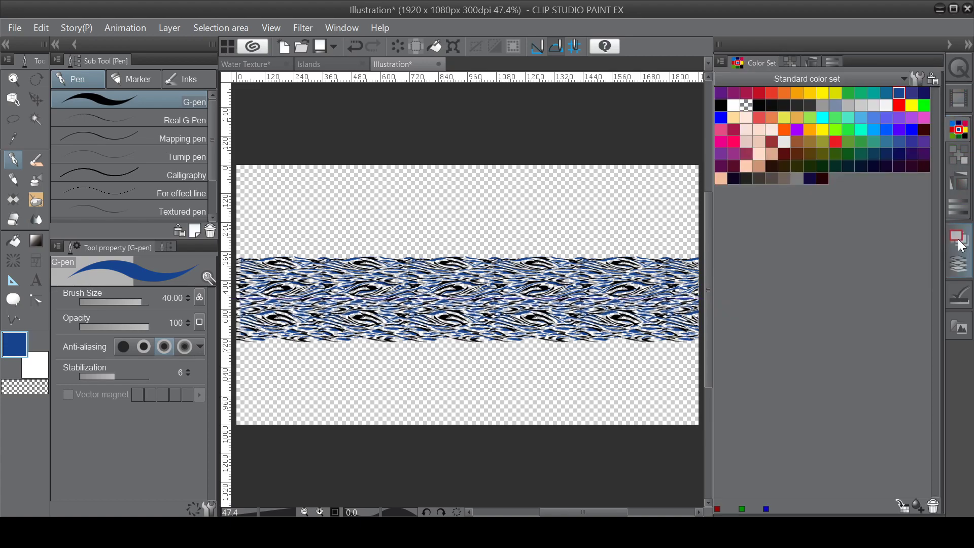
click(960, 263)
click(838, 294)
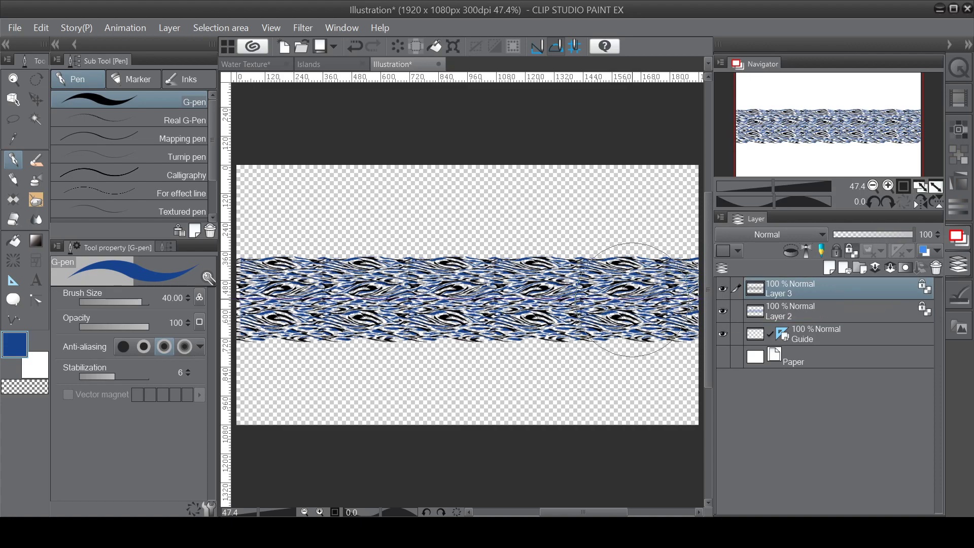
mouse_move(631, 300)
mouse_down()
mouse_move(626, 317)
mouse_move(315, 233)
mouse_move(262, 320)
mouse_up()
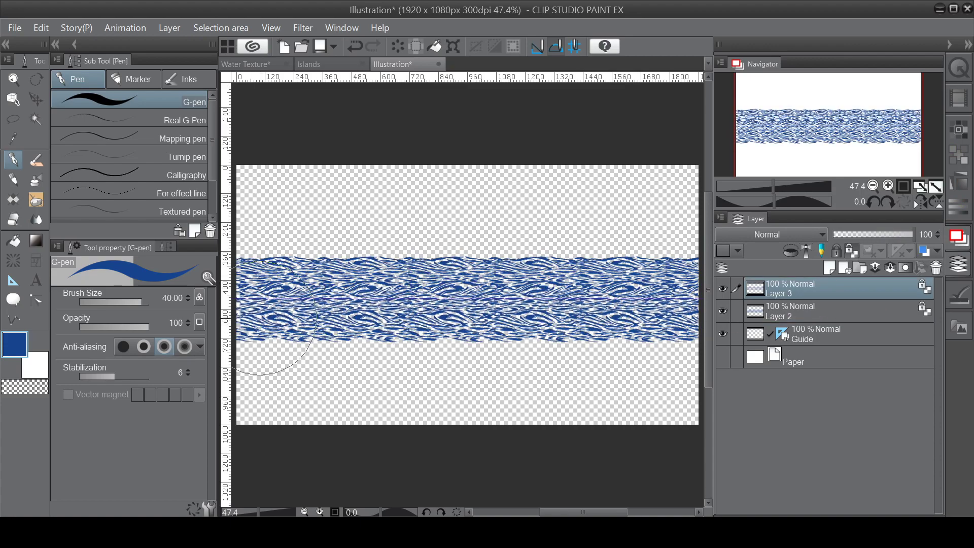
Pick cyan and paint it over the texture band on Layer 2.
click(804, 312)
click(959, 129)
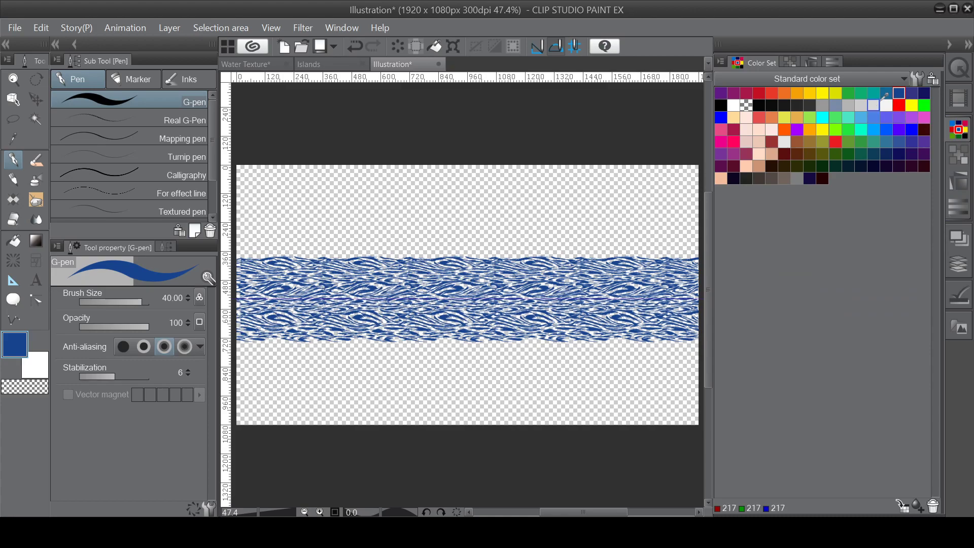
click(822, 117)
click(960, 262)
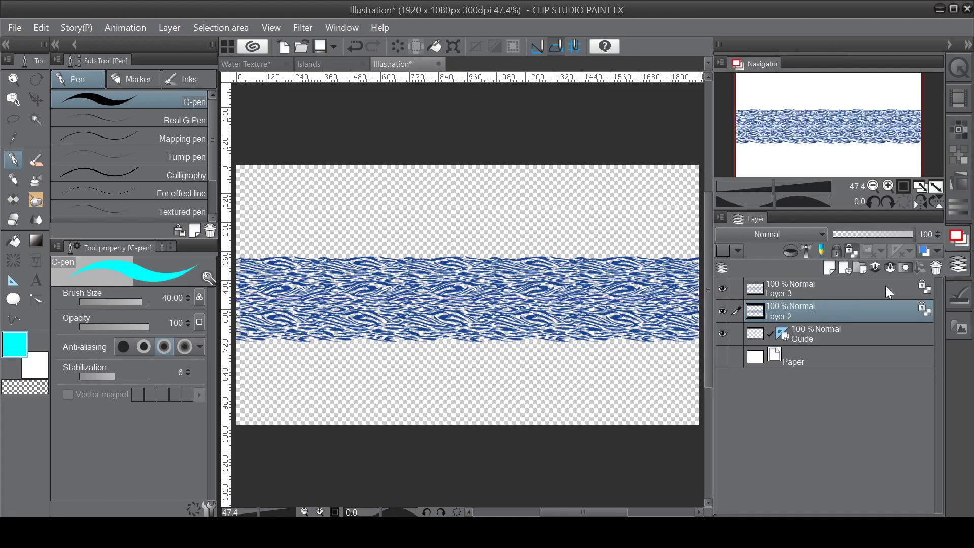
mouse_move(665, 233)
mouse_down()
mouse_move(641, 300)
mouse_move(446, 359)
mouse_move(274, 310)
mouse_up()
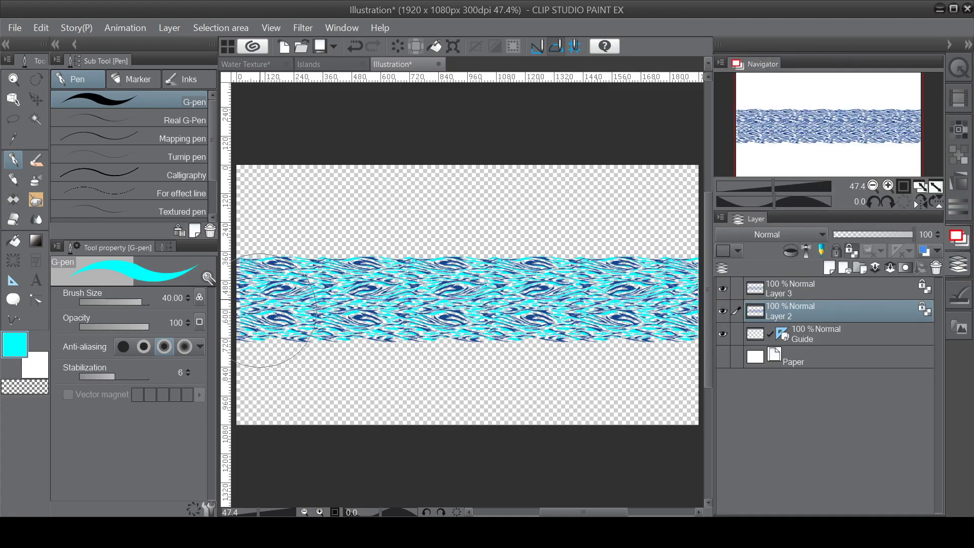
Zoom in and pan to check the two-tone texture, then fit it in view.
key(slash)
click(471, 293)
click(489, 285)
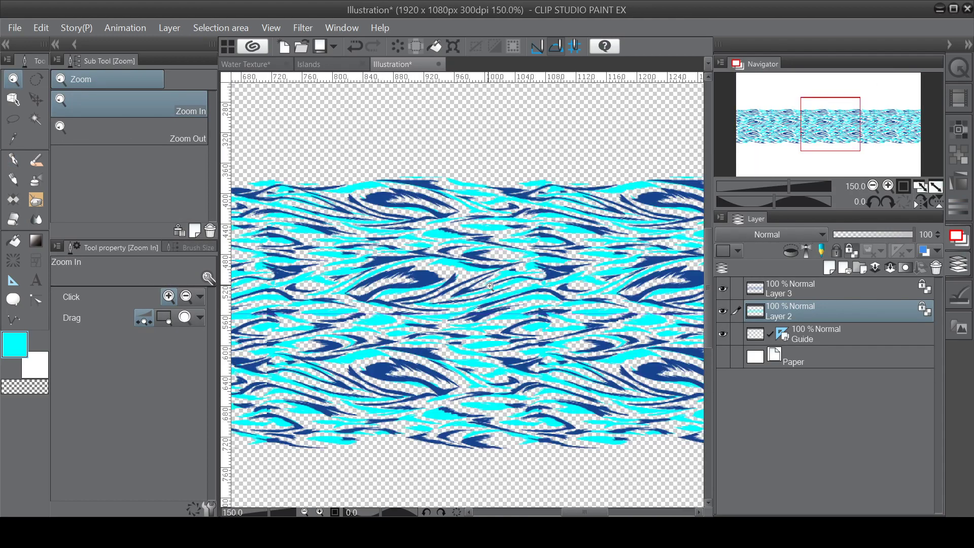
drag(450, 231, 532, 275)
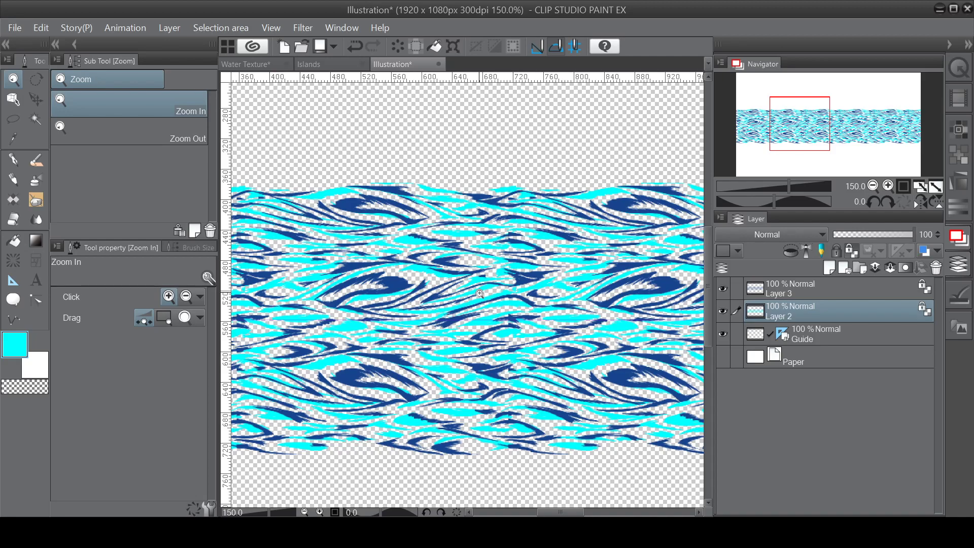
key(ctrl+0)
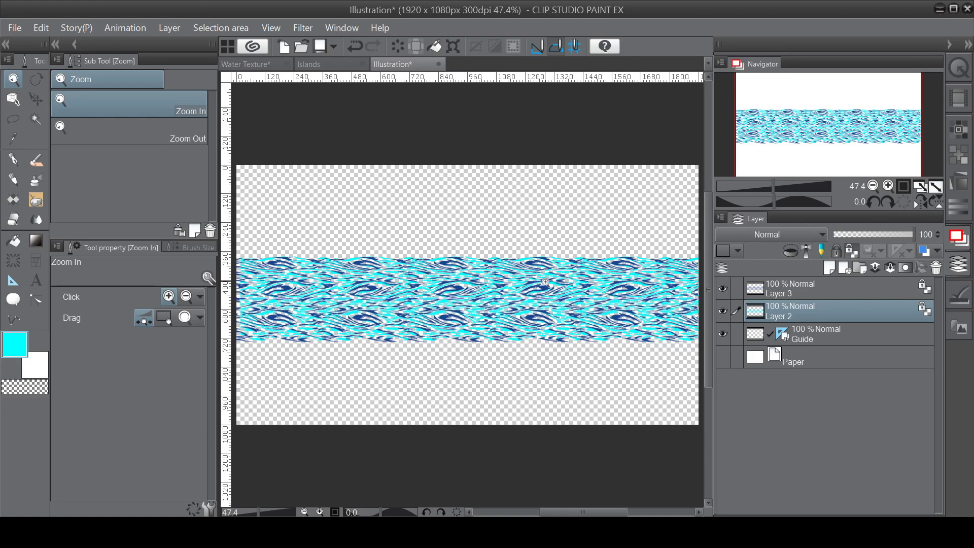
Bring up the Islands painting fitted to the window with a widened canvas.
click(338, 65)
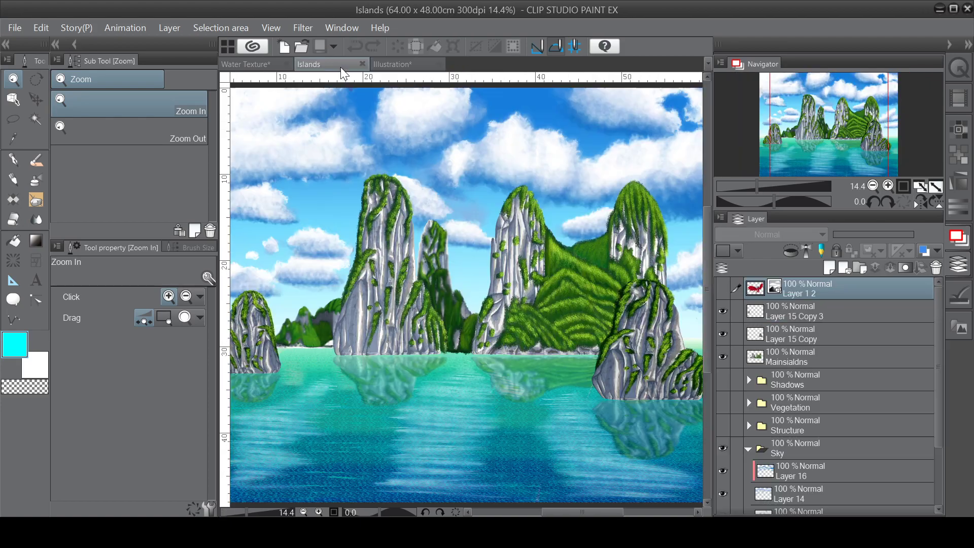
key(ctrl+0)
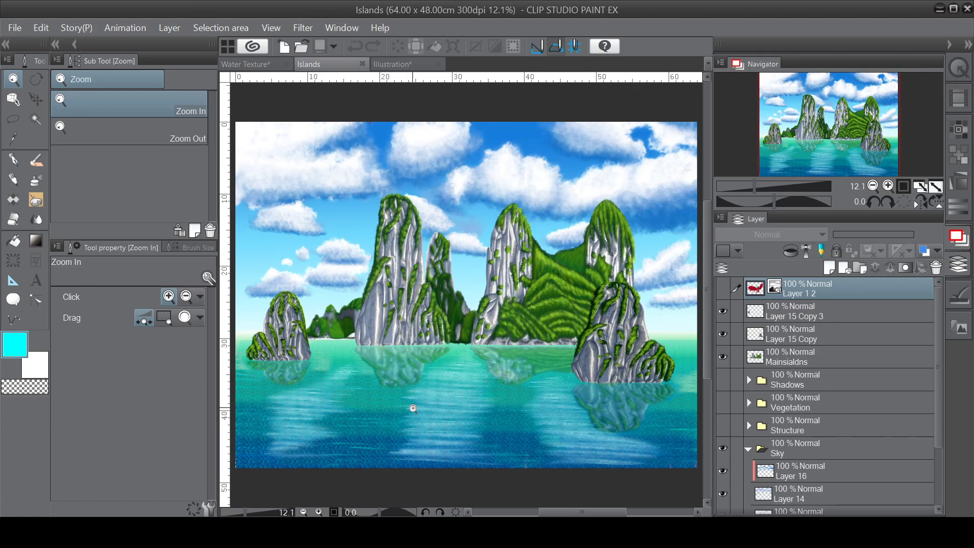
click(74, 44)
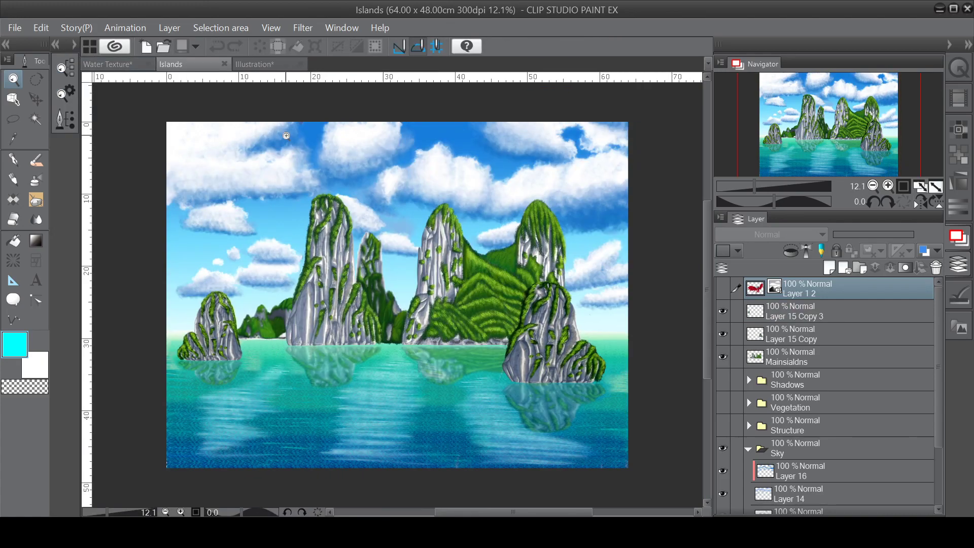
scroll(286, 135, up, 1)
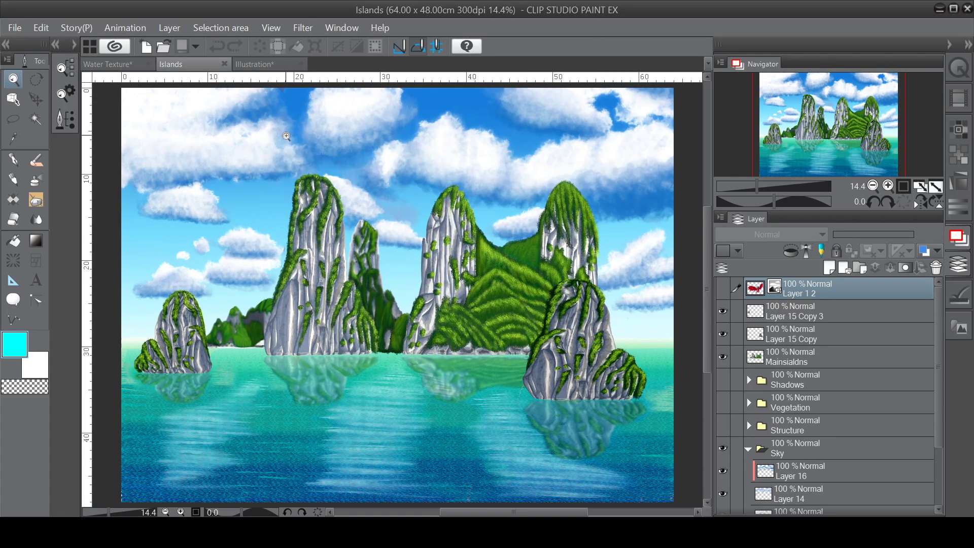
drag(939, 378, 934, 488)
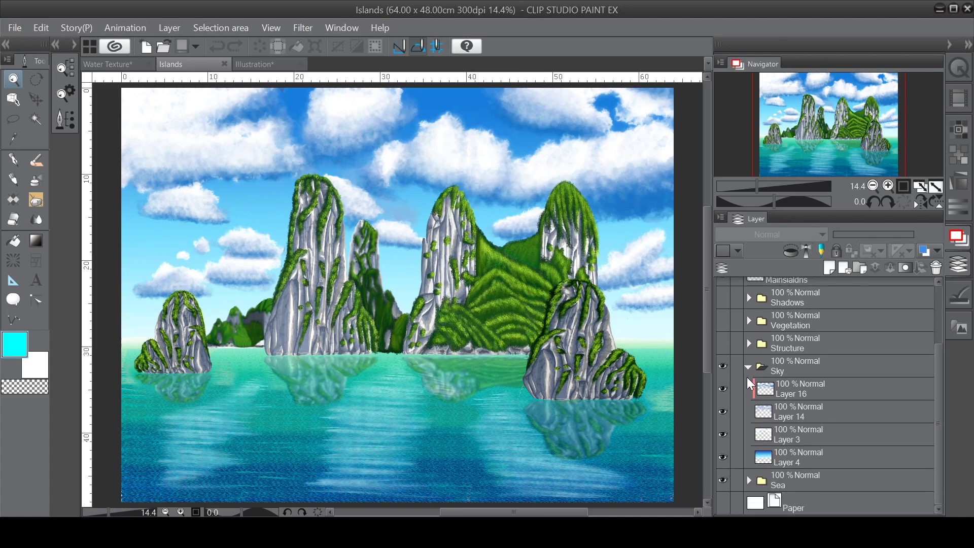
Toggle the Sky cloud textures, collapse Sky, expand the Sea folder and hide Sea shadow.
click(725, 389)
click(723, 414)
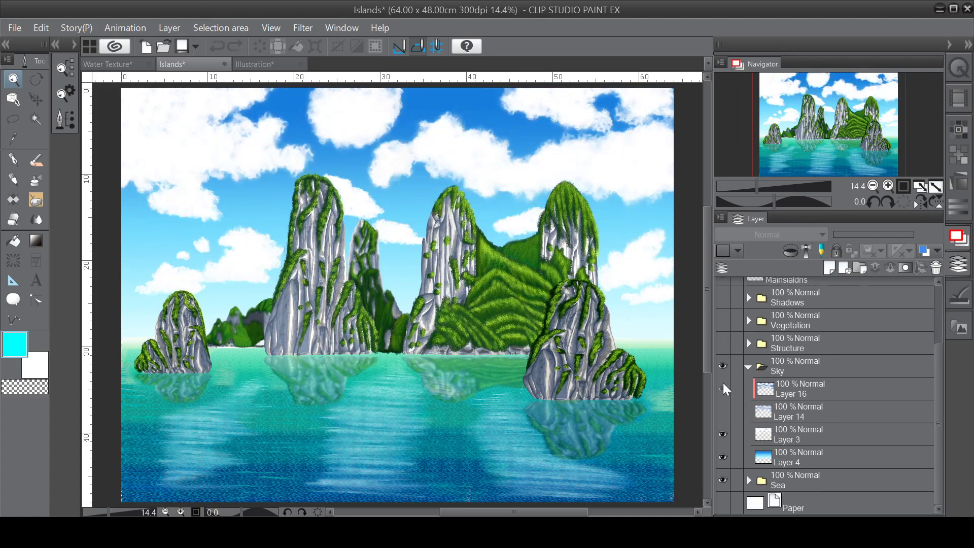
click(723, 389)
click(724, 411)
click(753, 366)
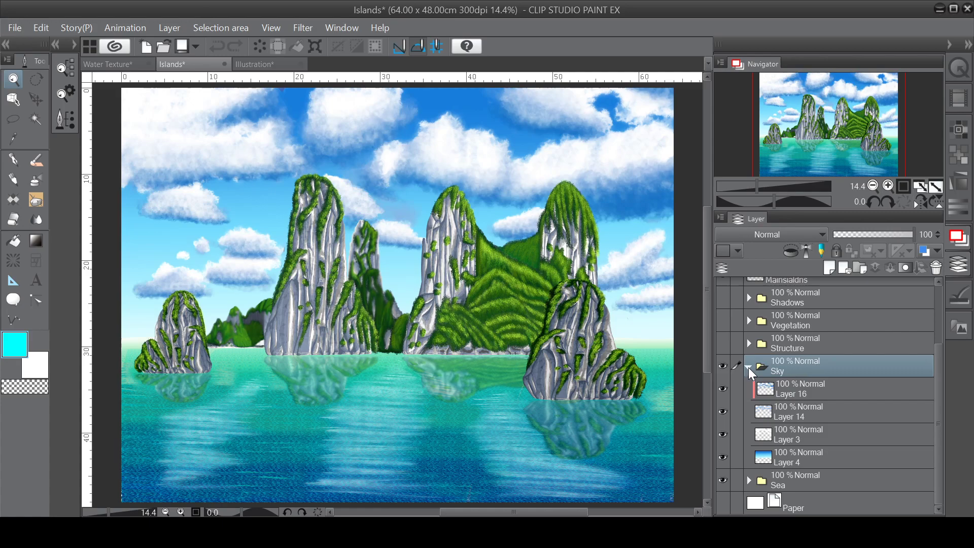
click(750, 369)
click(750, 473)
drag(941, 385, 936, 462)
click(723, 389)
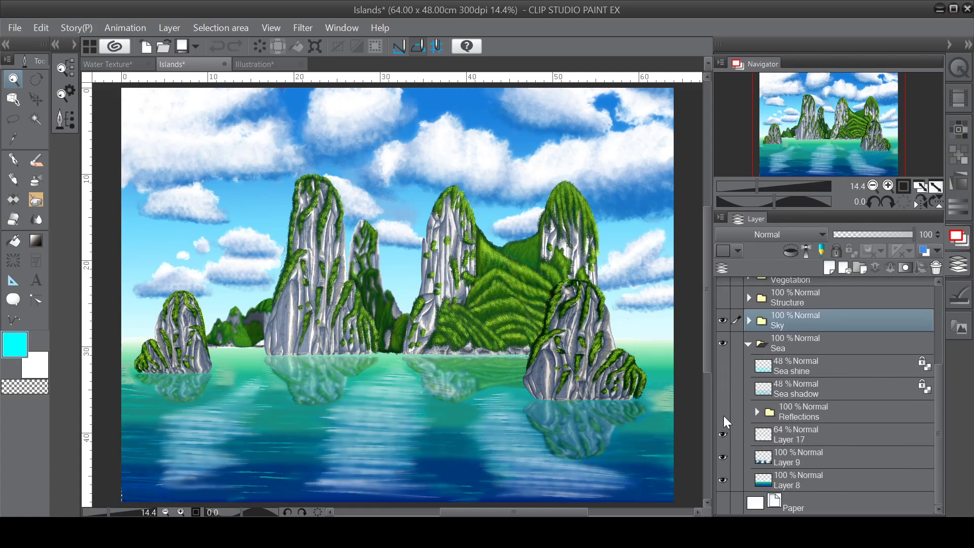
Hide the Reflections folder, Layer 17 and the Layer 9 ripples.
click(724, 413)
click(723, 434)
click(723, 457)
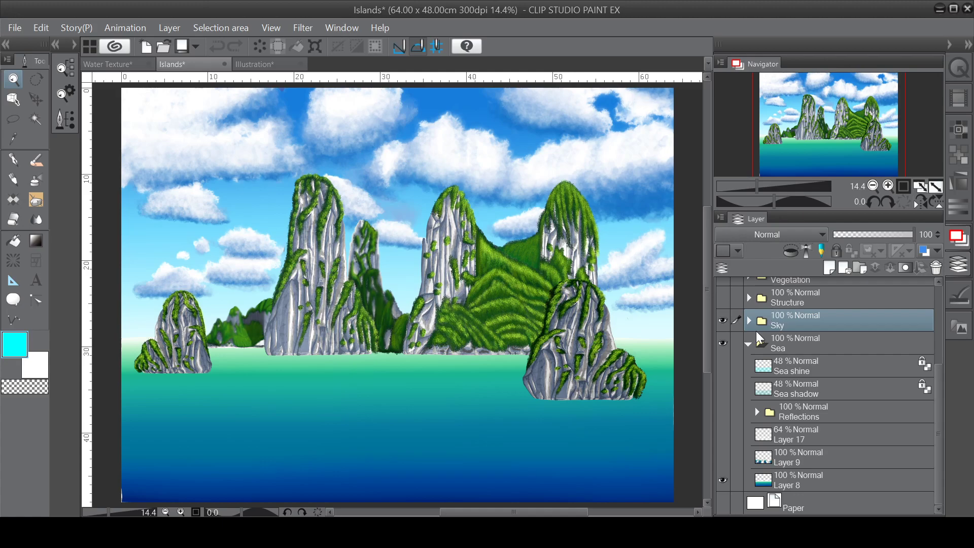
Show Layer 9, Layer 17, Reflections and Sea shadow again one by one.
click(723, 457)
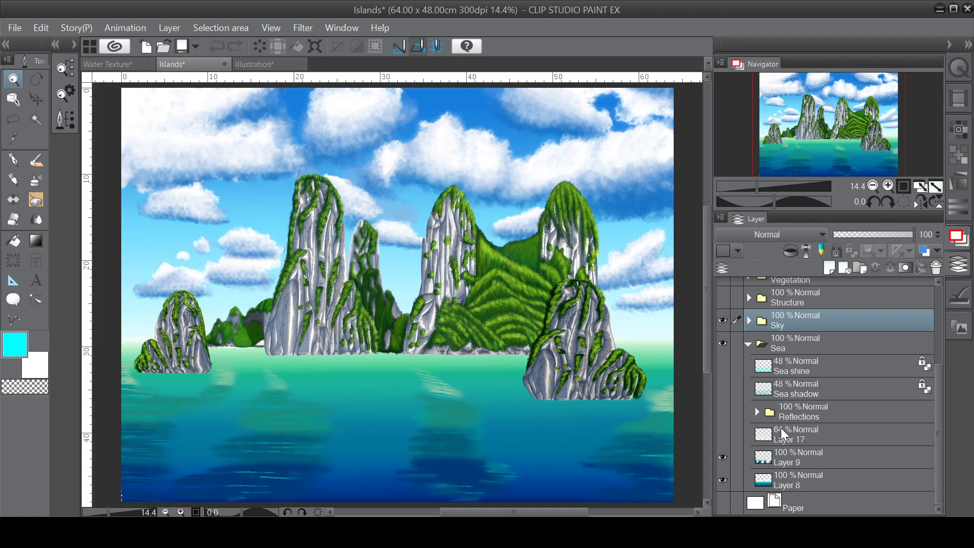
click(723, 434)
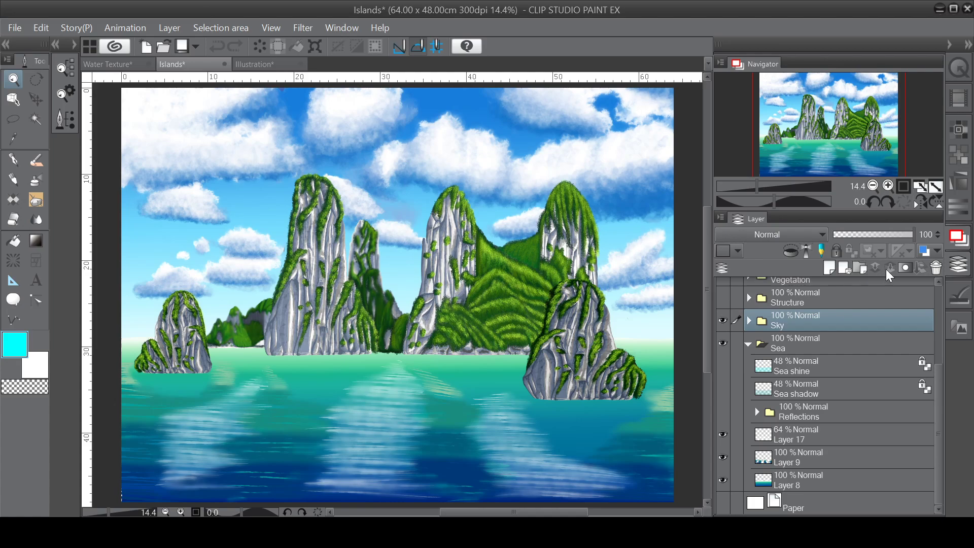
click(724, 411)
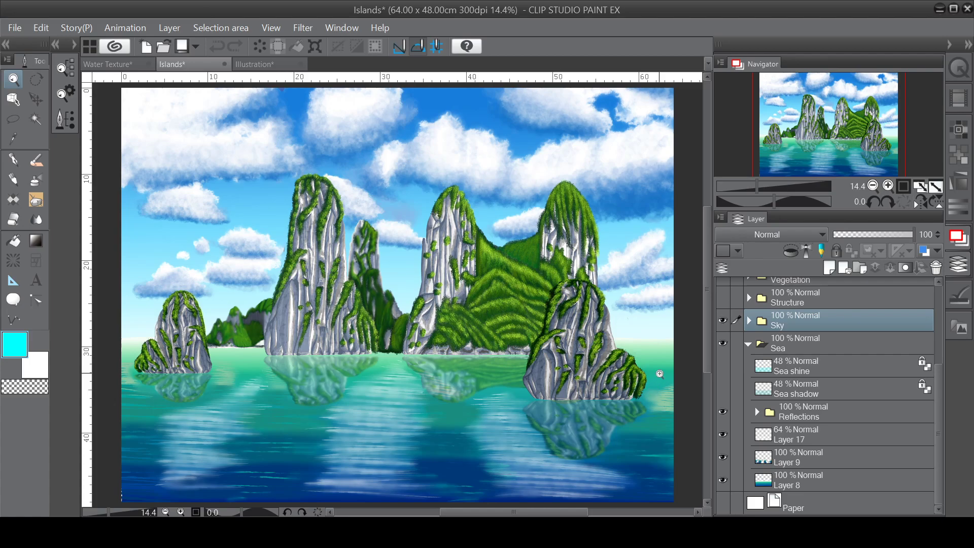
click(722, 387)
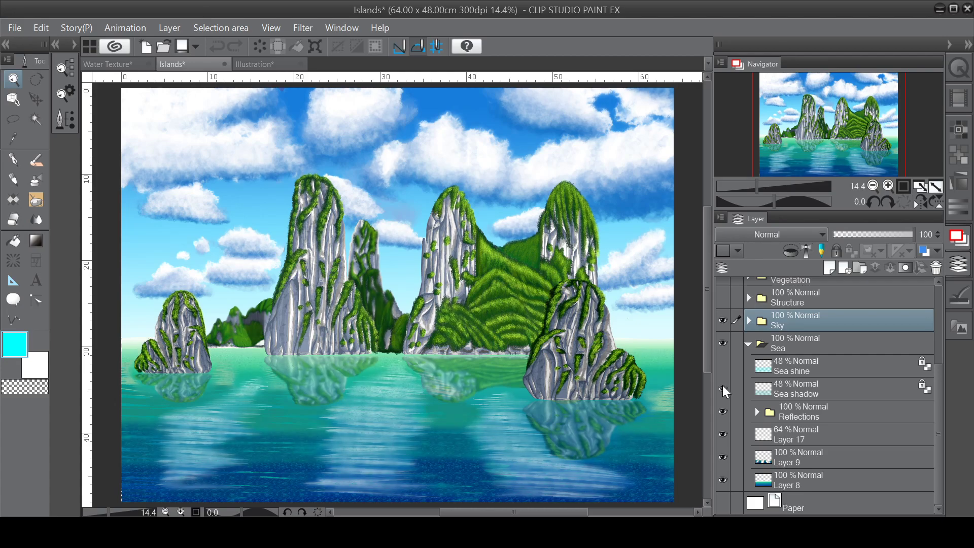
Make the Sea shine layer visible and zoom into the sea to check its wave shine texture.
click(449, 446)
click(449, 445)
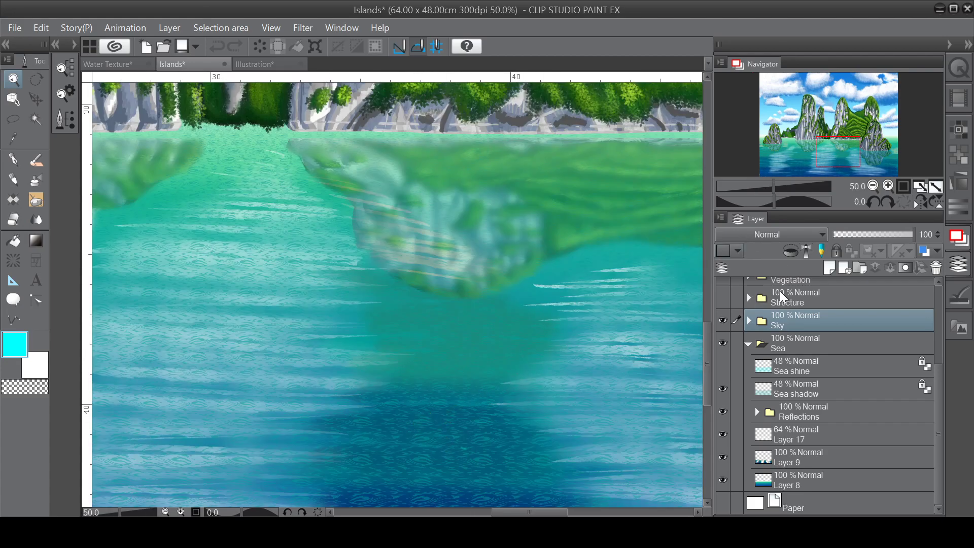
click(722, 364)
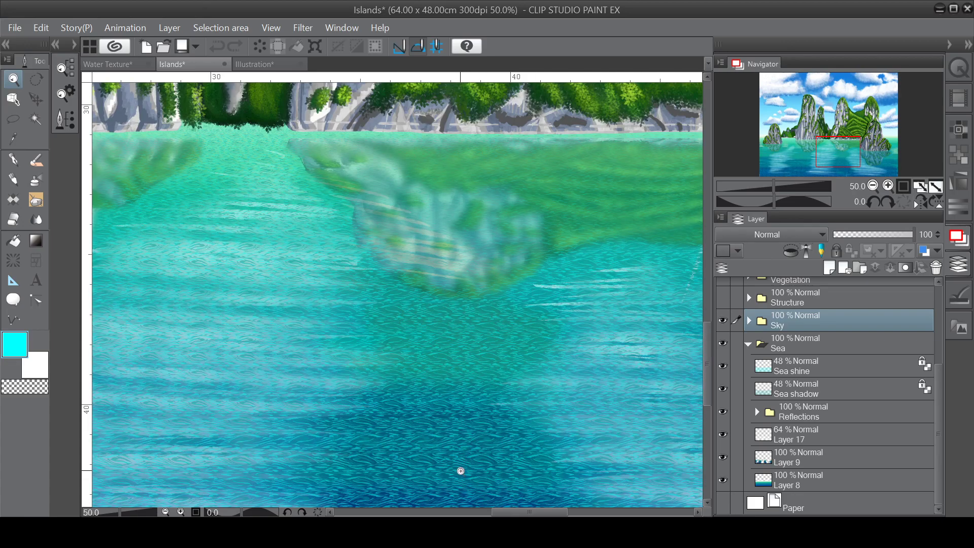
click(463, 464)
click(463, 451)
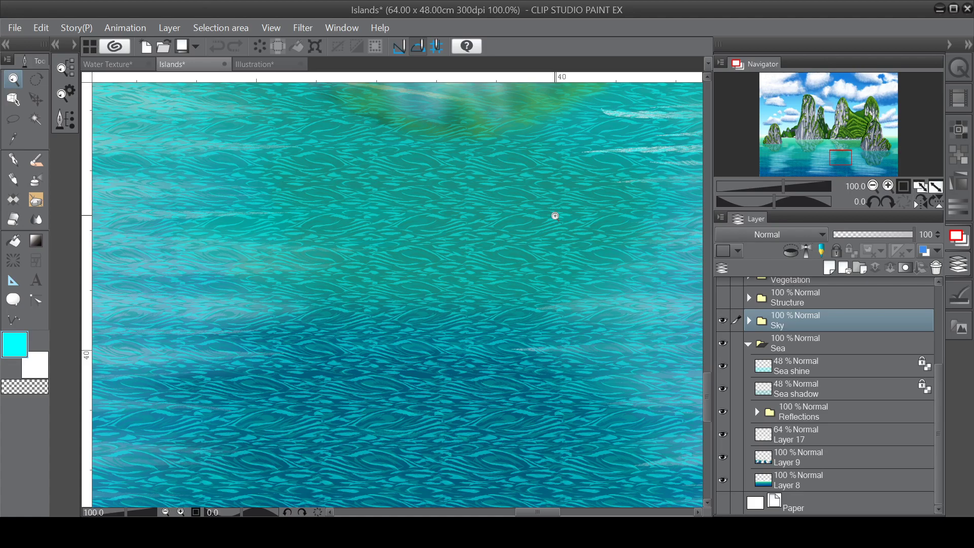
key(ctrl+0)
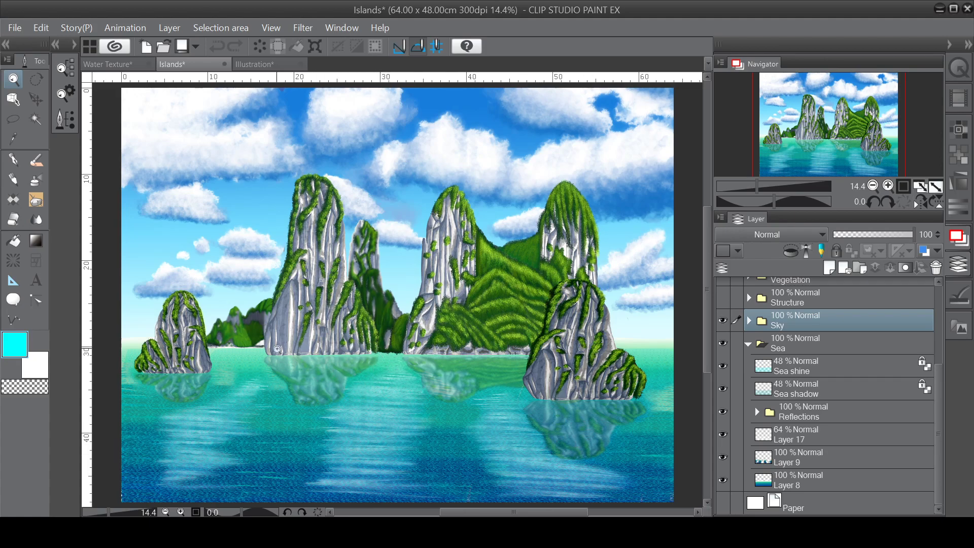
Pan across the sea to inspect the left island and right cliff reflections, then fit the painting to view.
scroll(320, 376, up, 4)
scroll(331, 393, up, 1)
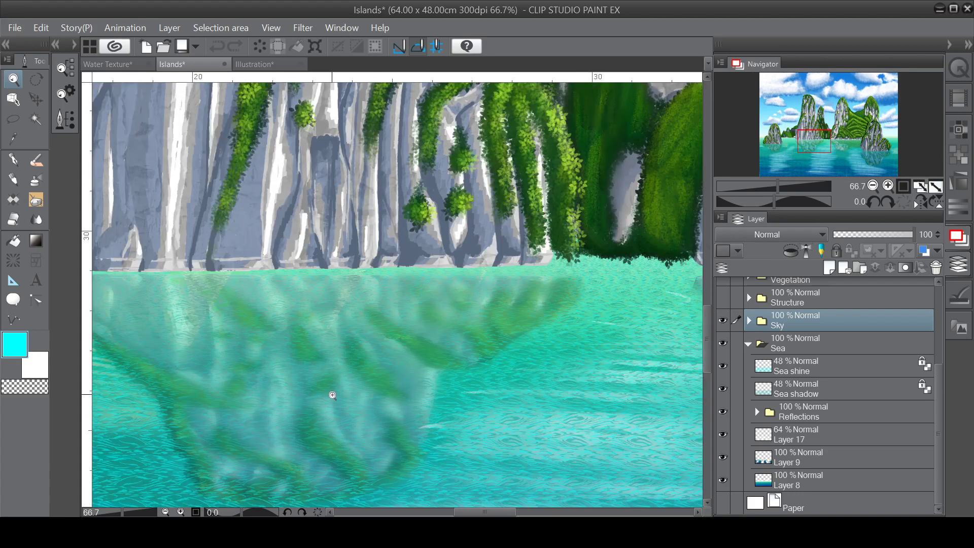
drag(402, 337, 419, 345)
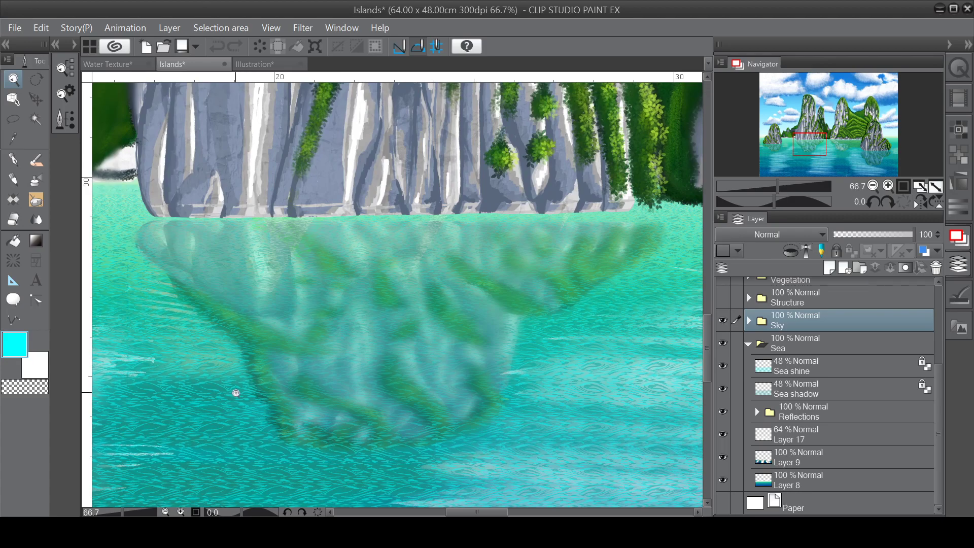
drag(234, 392, 654, 318)
drag(310, 337, 363, 337)
drag(290, 311, 391, 311)
drag(338, 343, 434, 320)
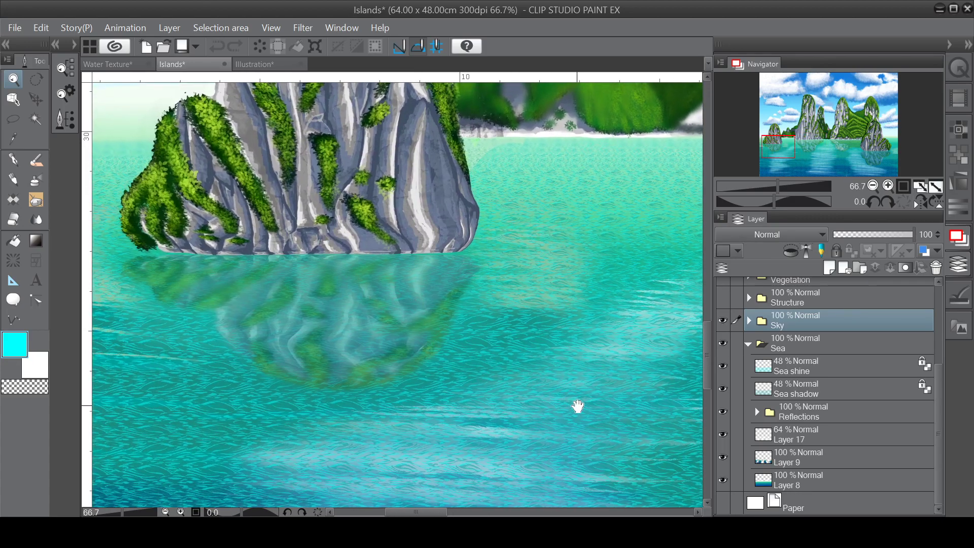
mouse_move(578, 406)
mouse_down()
mouse_move(305, 412)
mouse_move(246, 398)
mouse_up()
drag(628, 413, 218, 398)
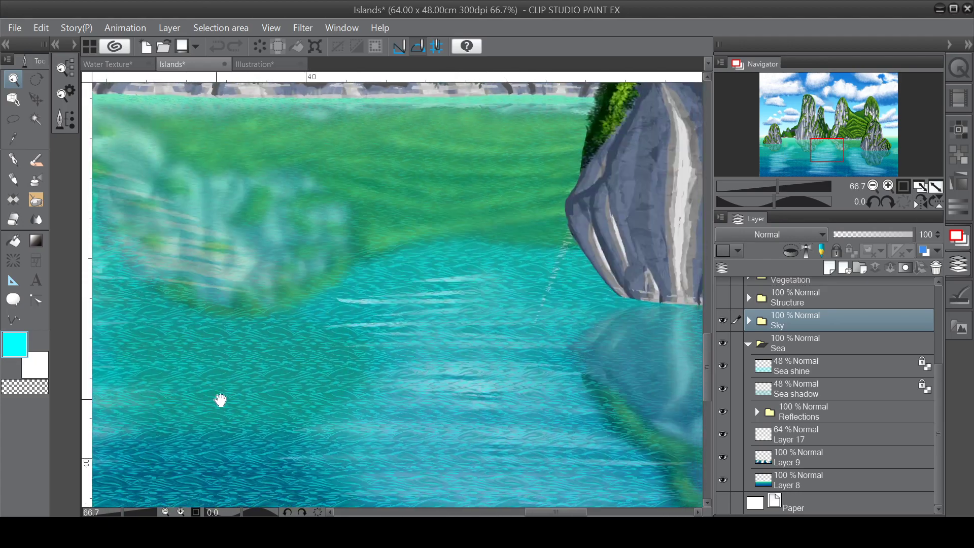
mouse_move(490, 397)
mouse_down()
mouse_move(463, 315)
mouse_move(517, 365)
mouse_move(431, 330)
mouse_up()
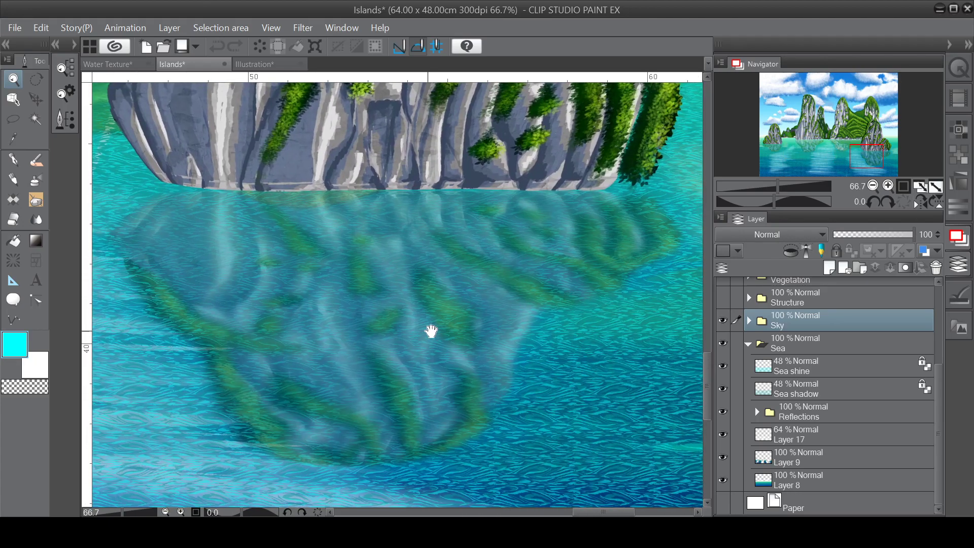
key(ctrl+0)
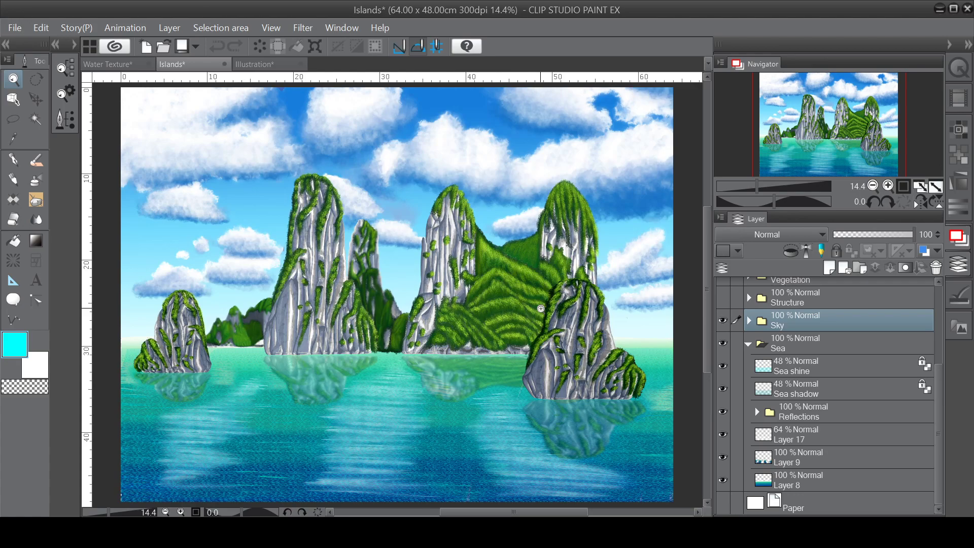
Switch to the Water Texture document tab showing the black-and-white wave pattern.
click(117, 64)
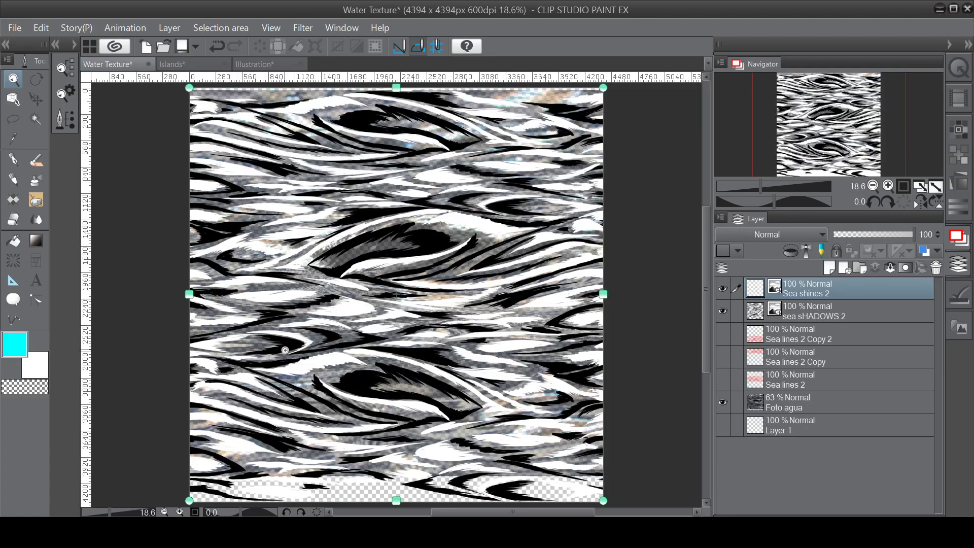